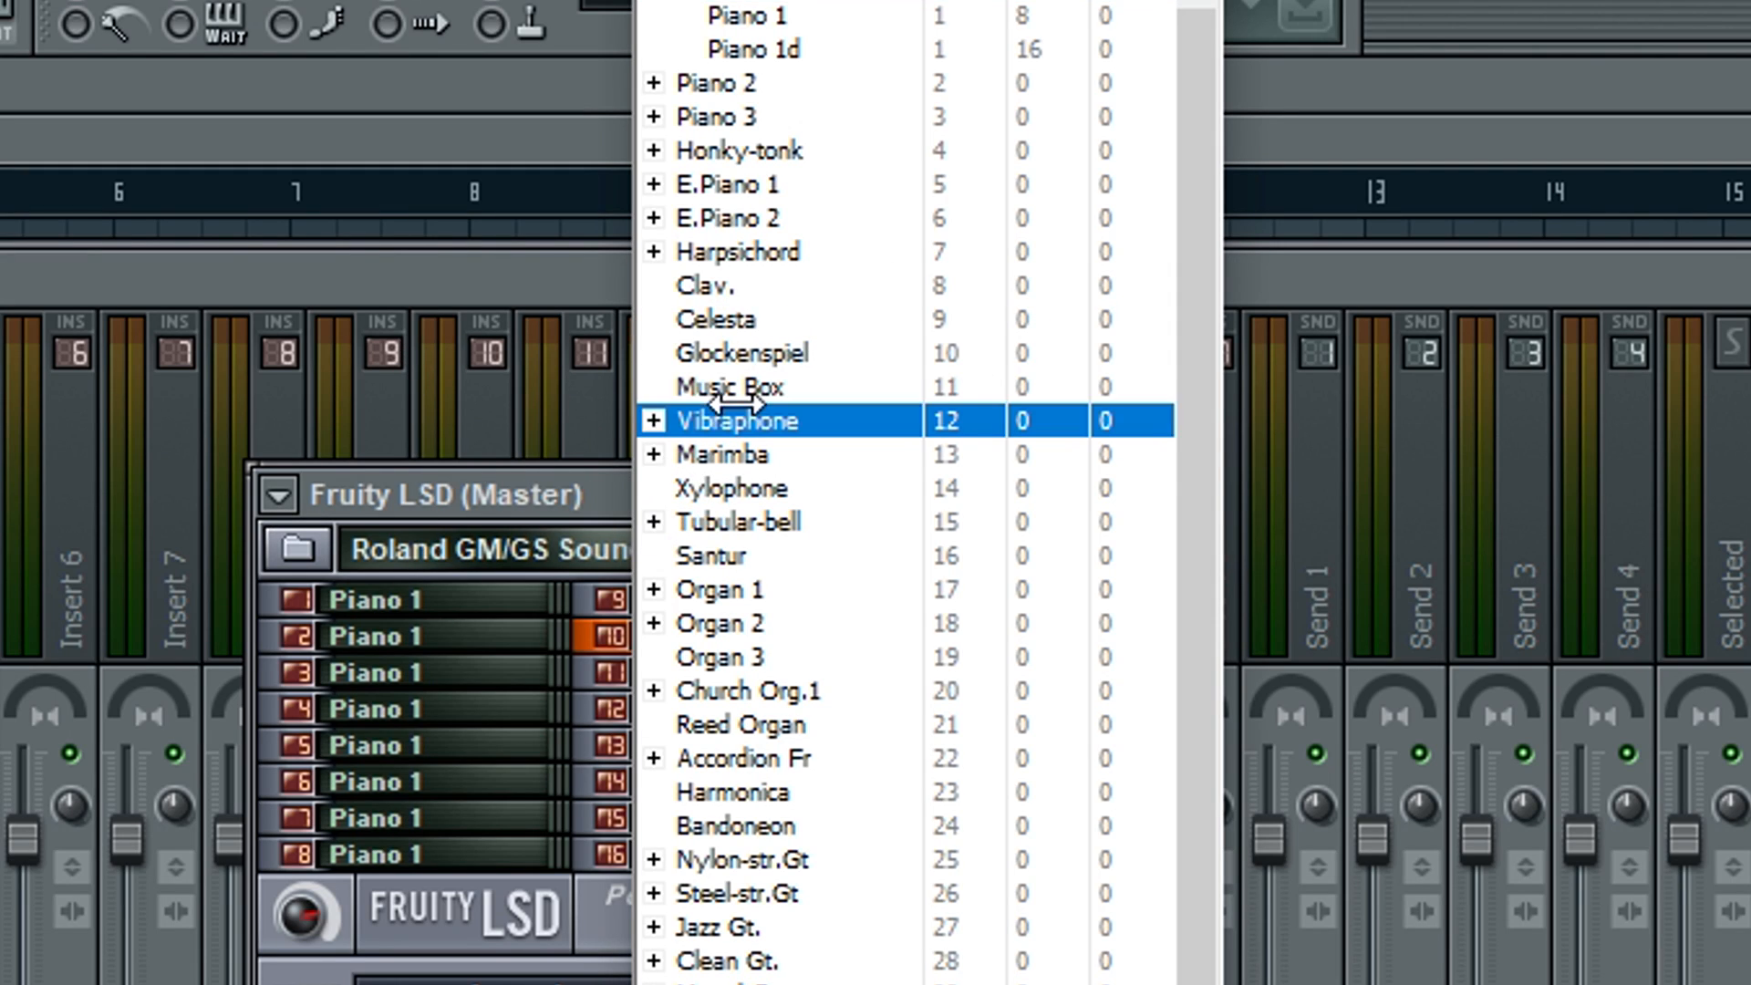
# Step: Choose the Music Box sound in Fruity LSD and the GUITAR Chords III DS preset in Sakura, and play the melody
pyautogui.click(720, 387)
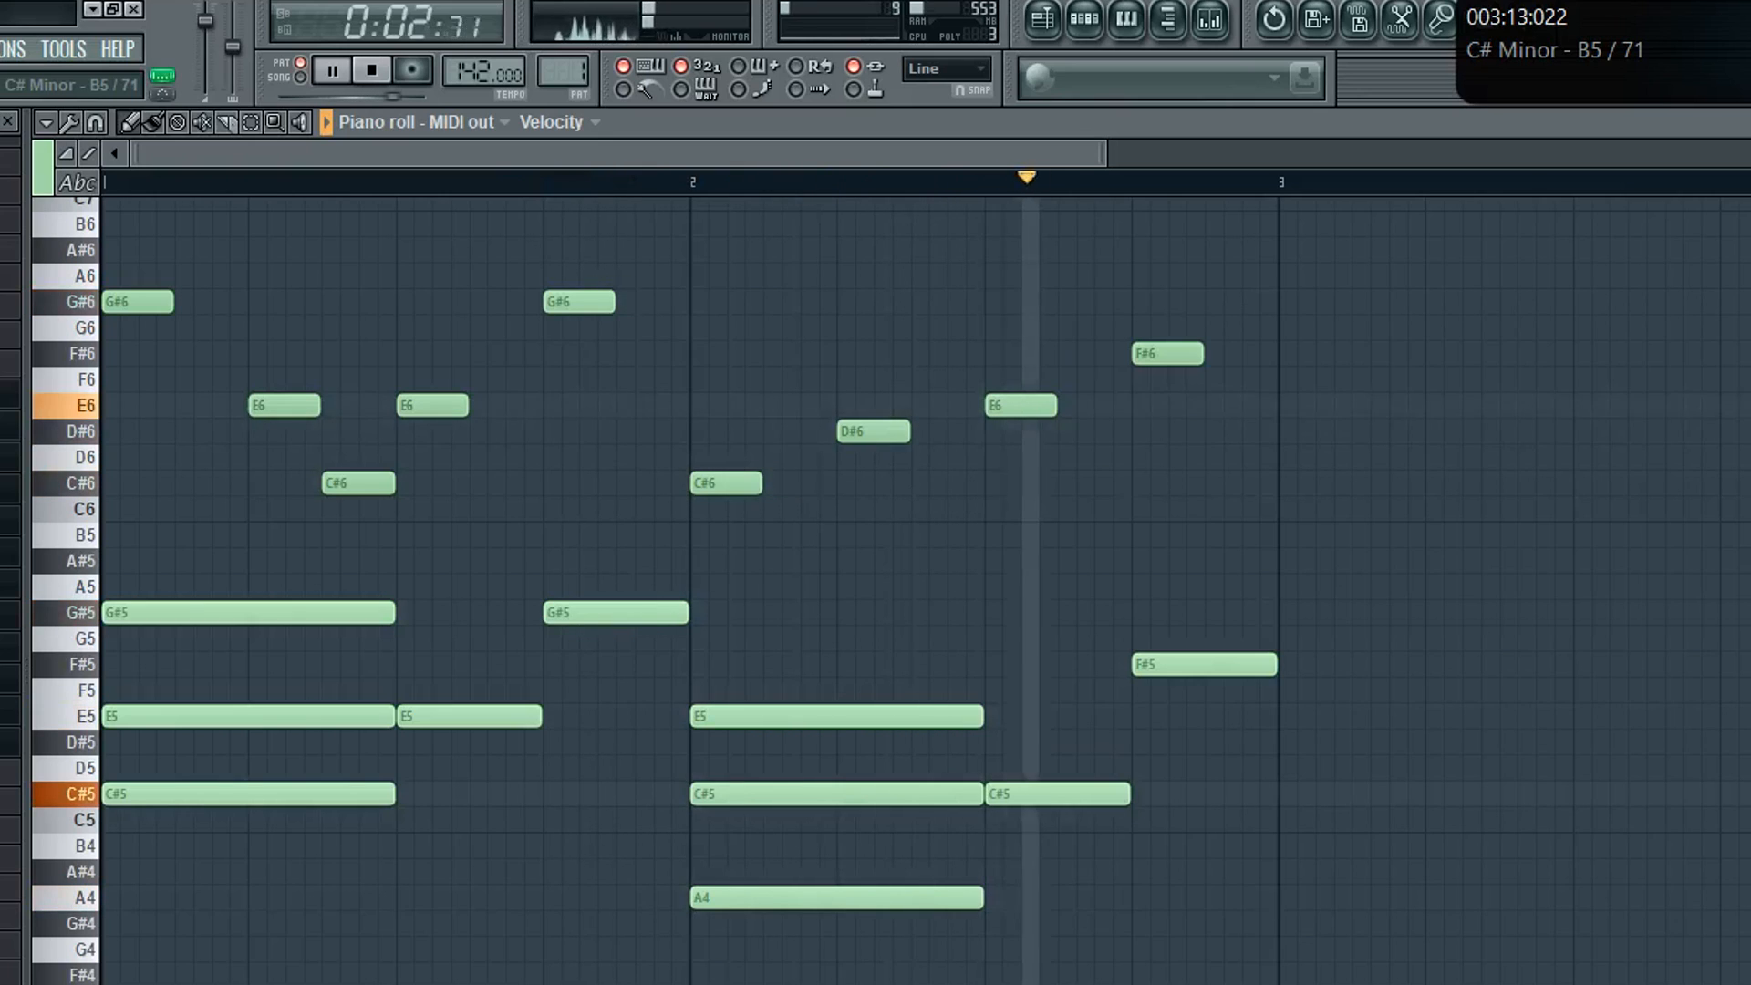
pyautogui.press('space')
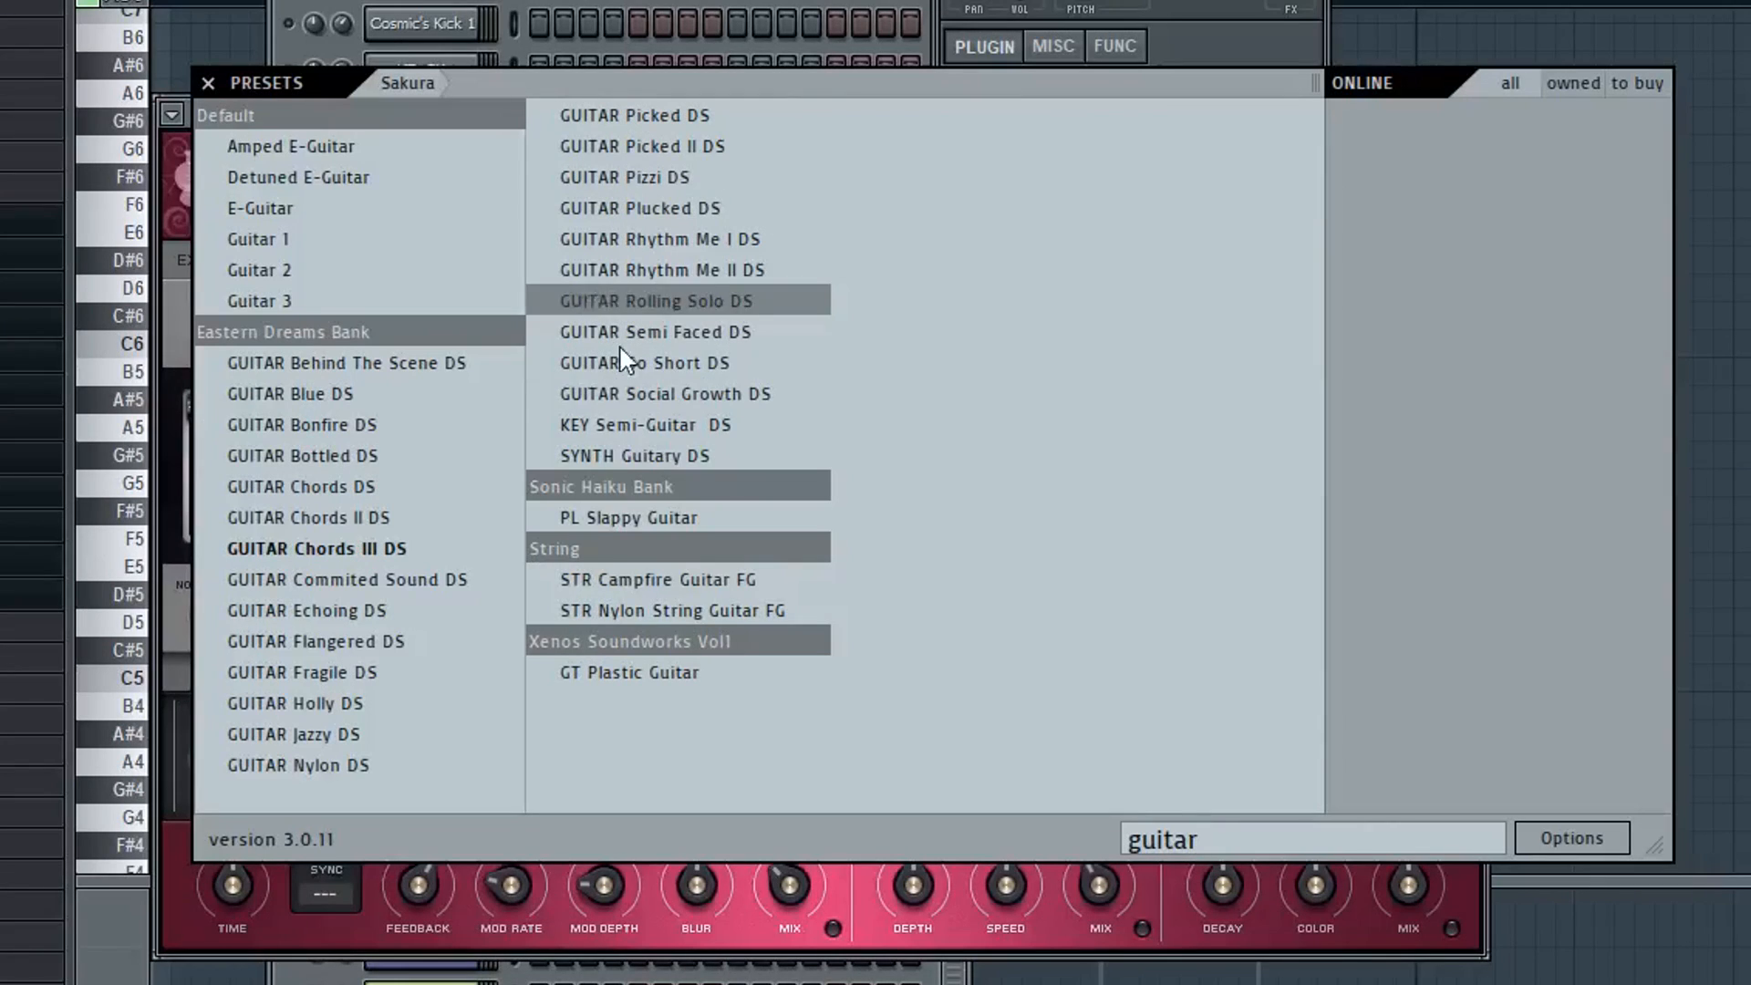
pyautogui.click(363, 540)
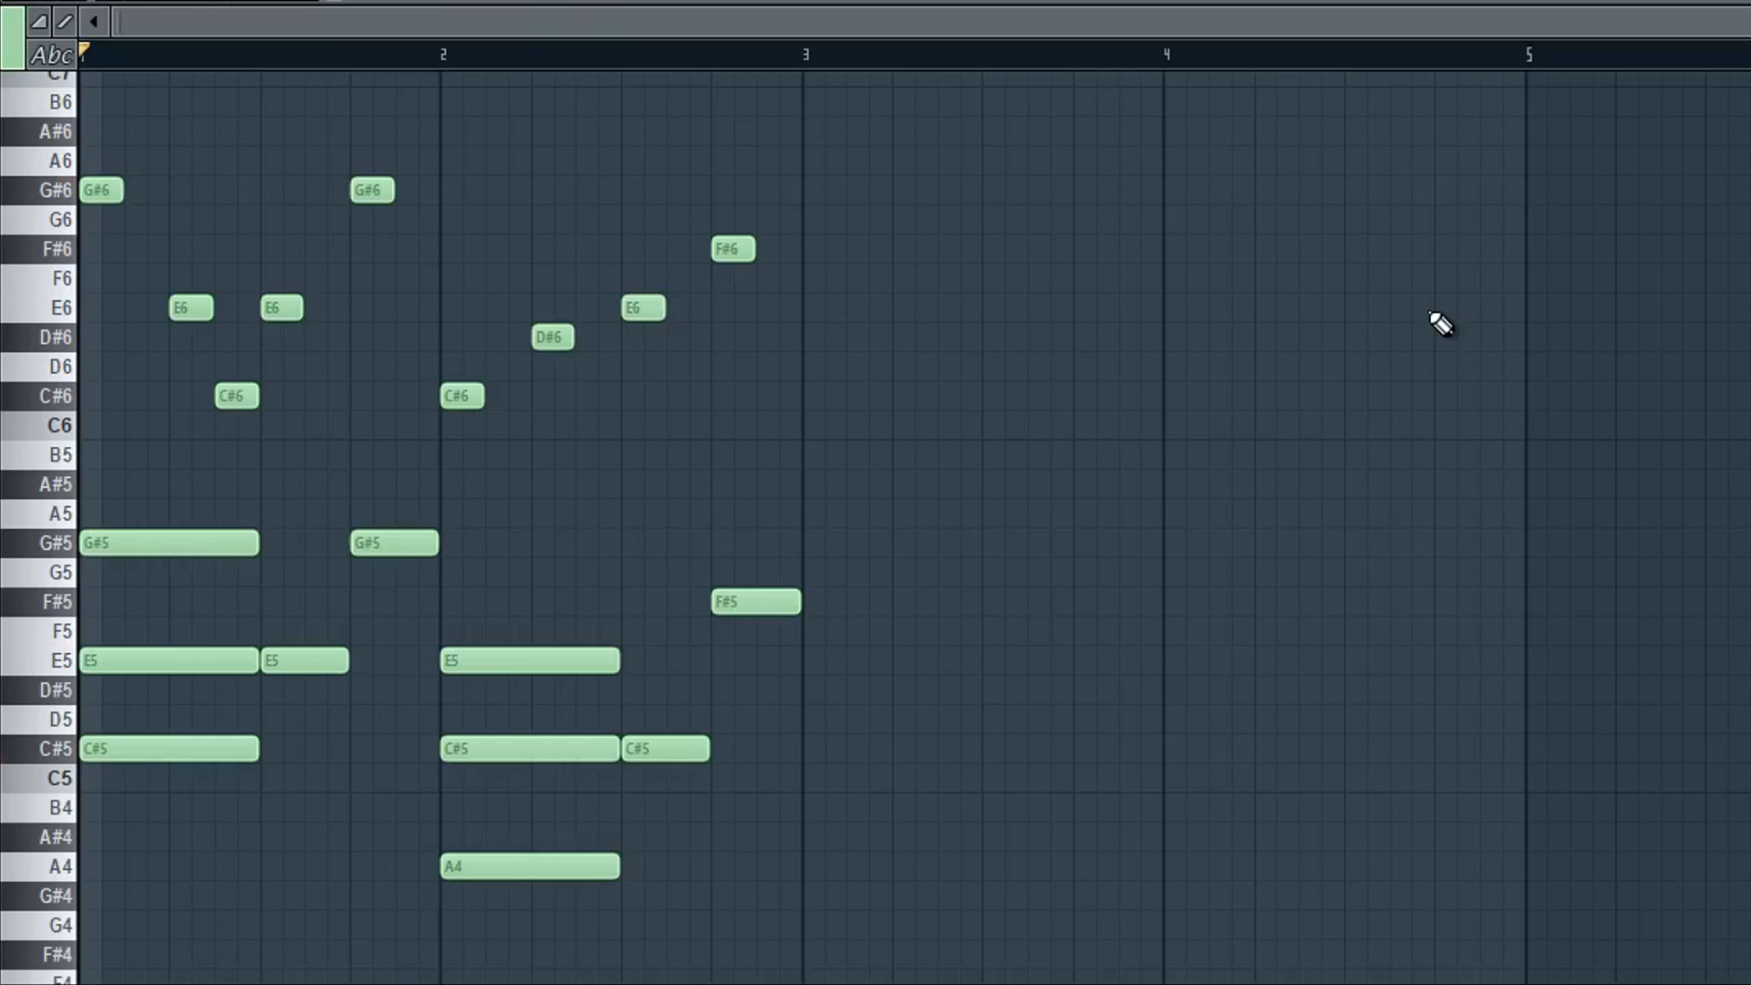
pyautogui.press('space')
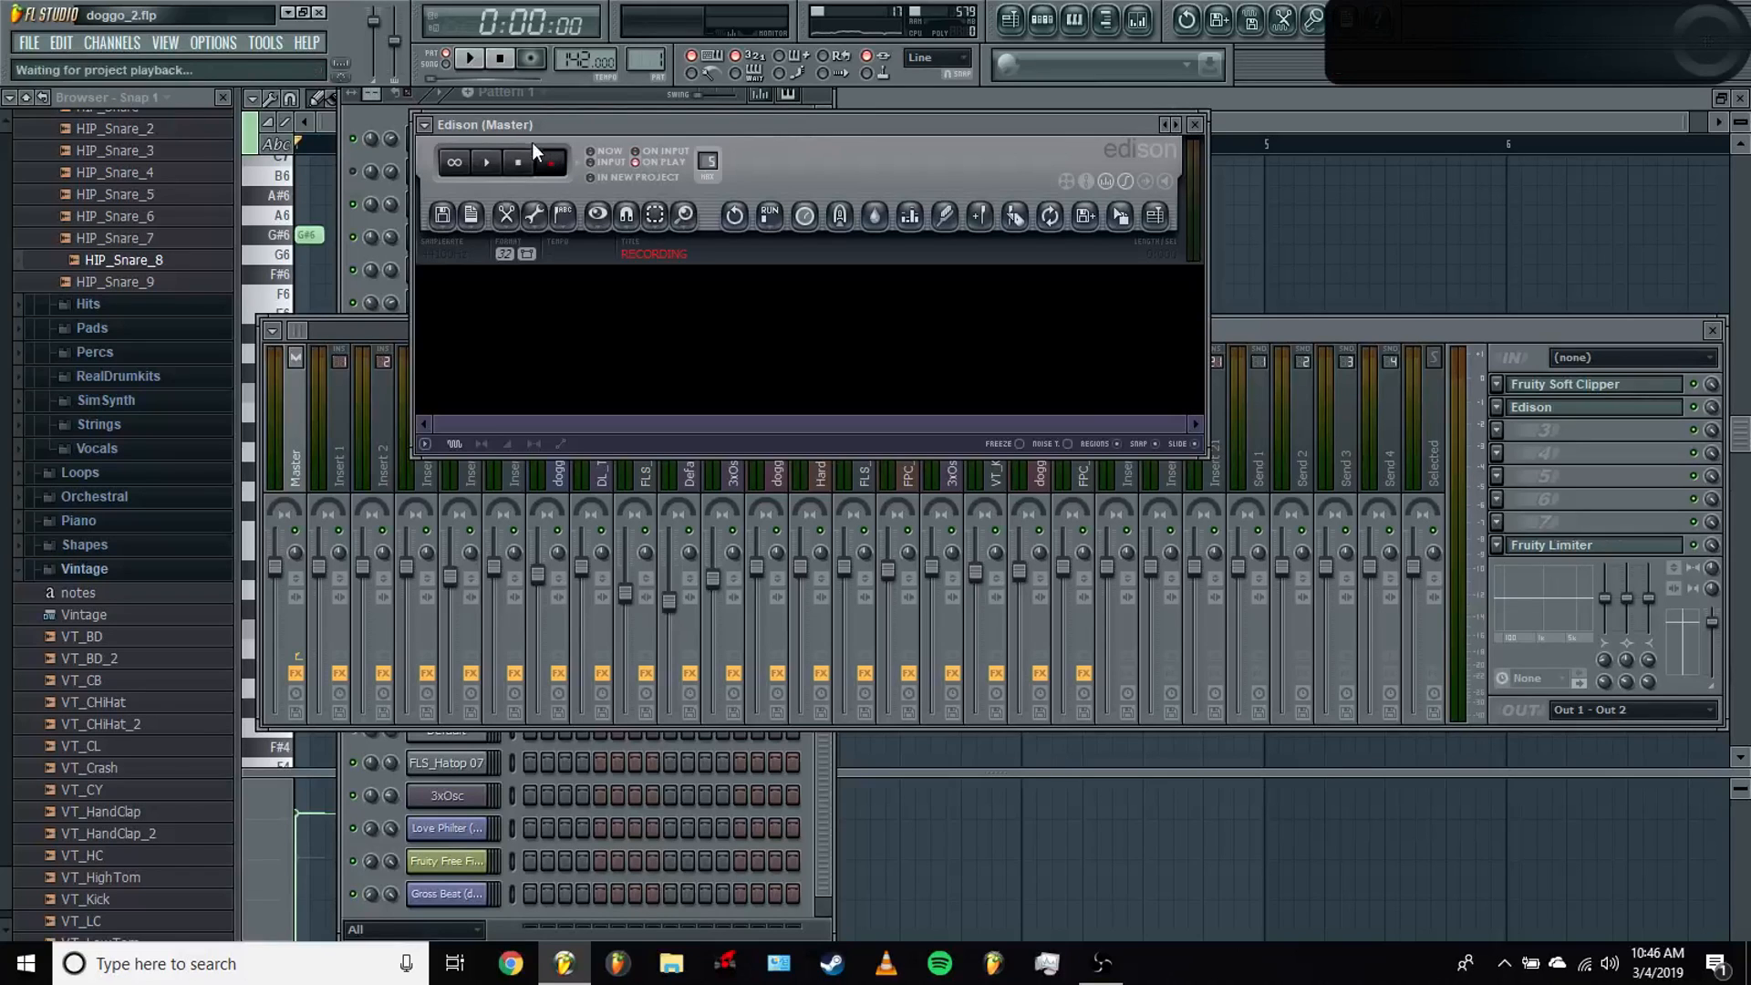
# Step: Record the melody into Edison on the Master, send the recording to the playlist, and play the doggo sample in Fruity Slicer
pyautogui.click(470, 60)
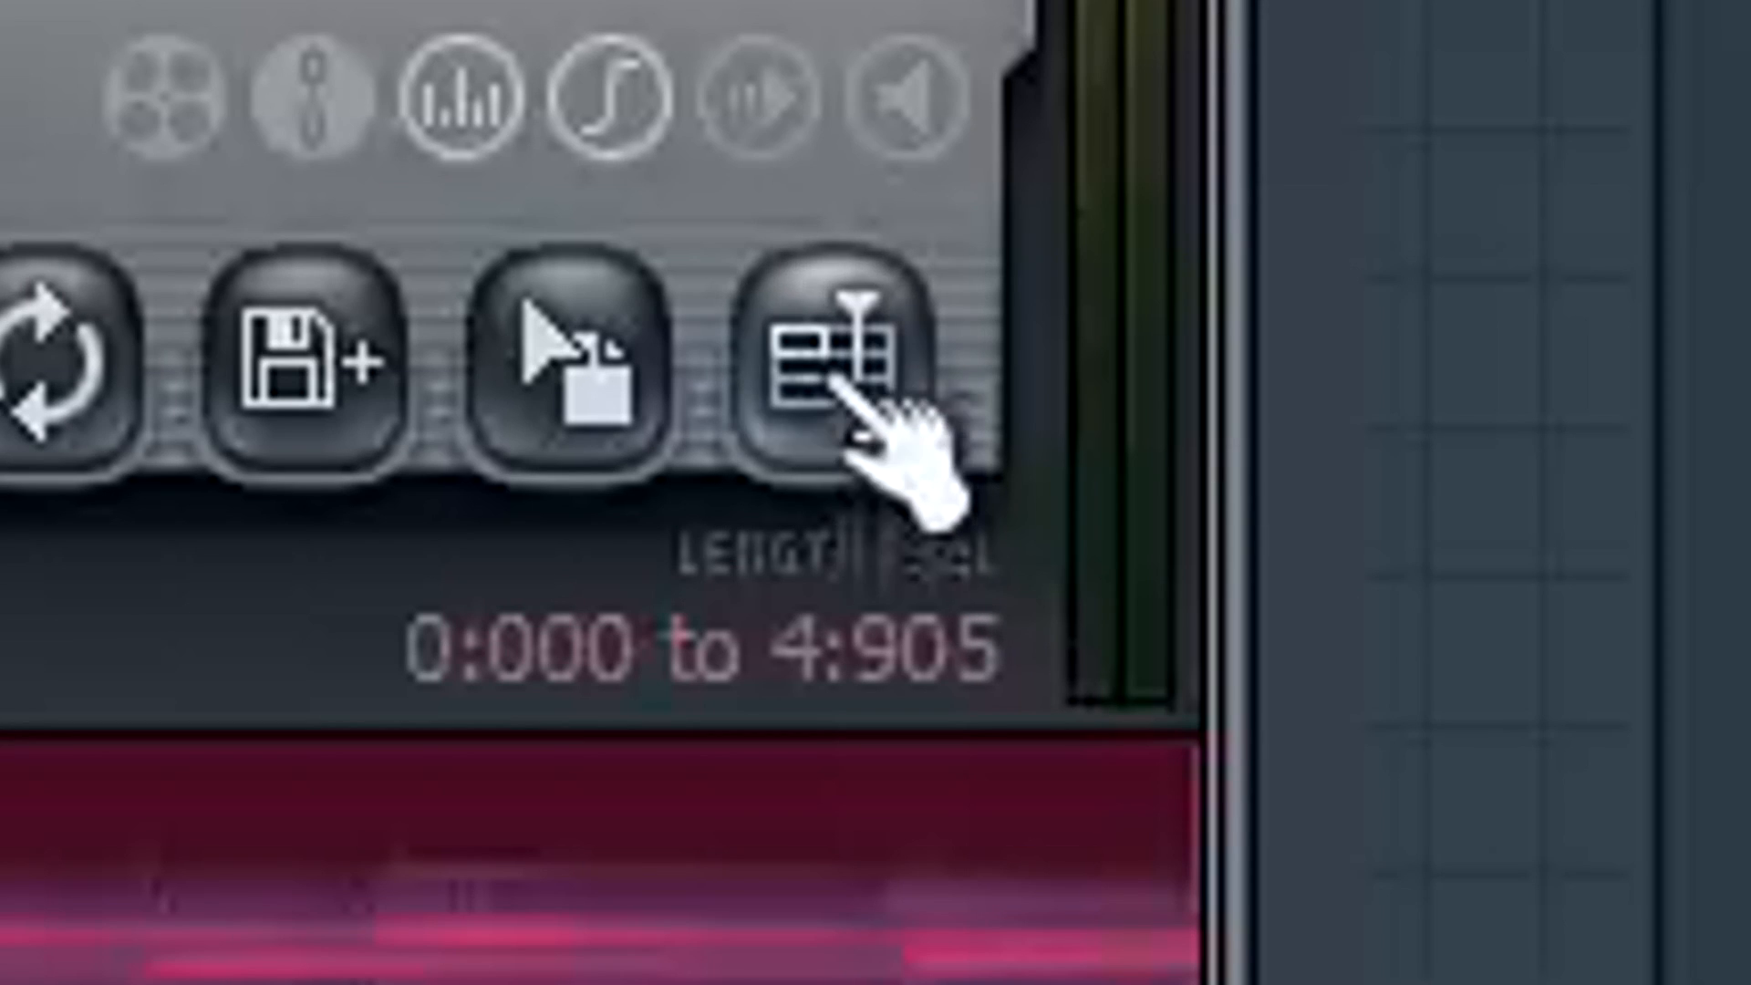
pyautogui.click(831, 397)
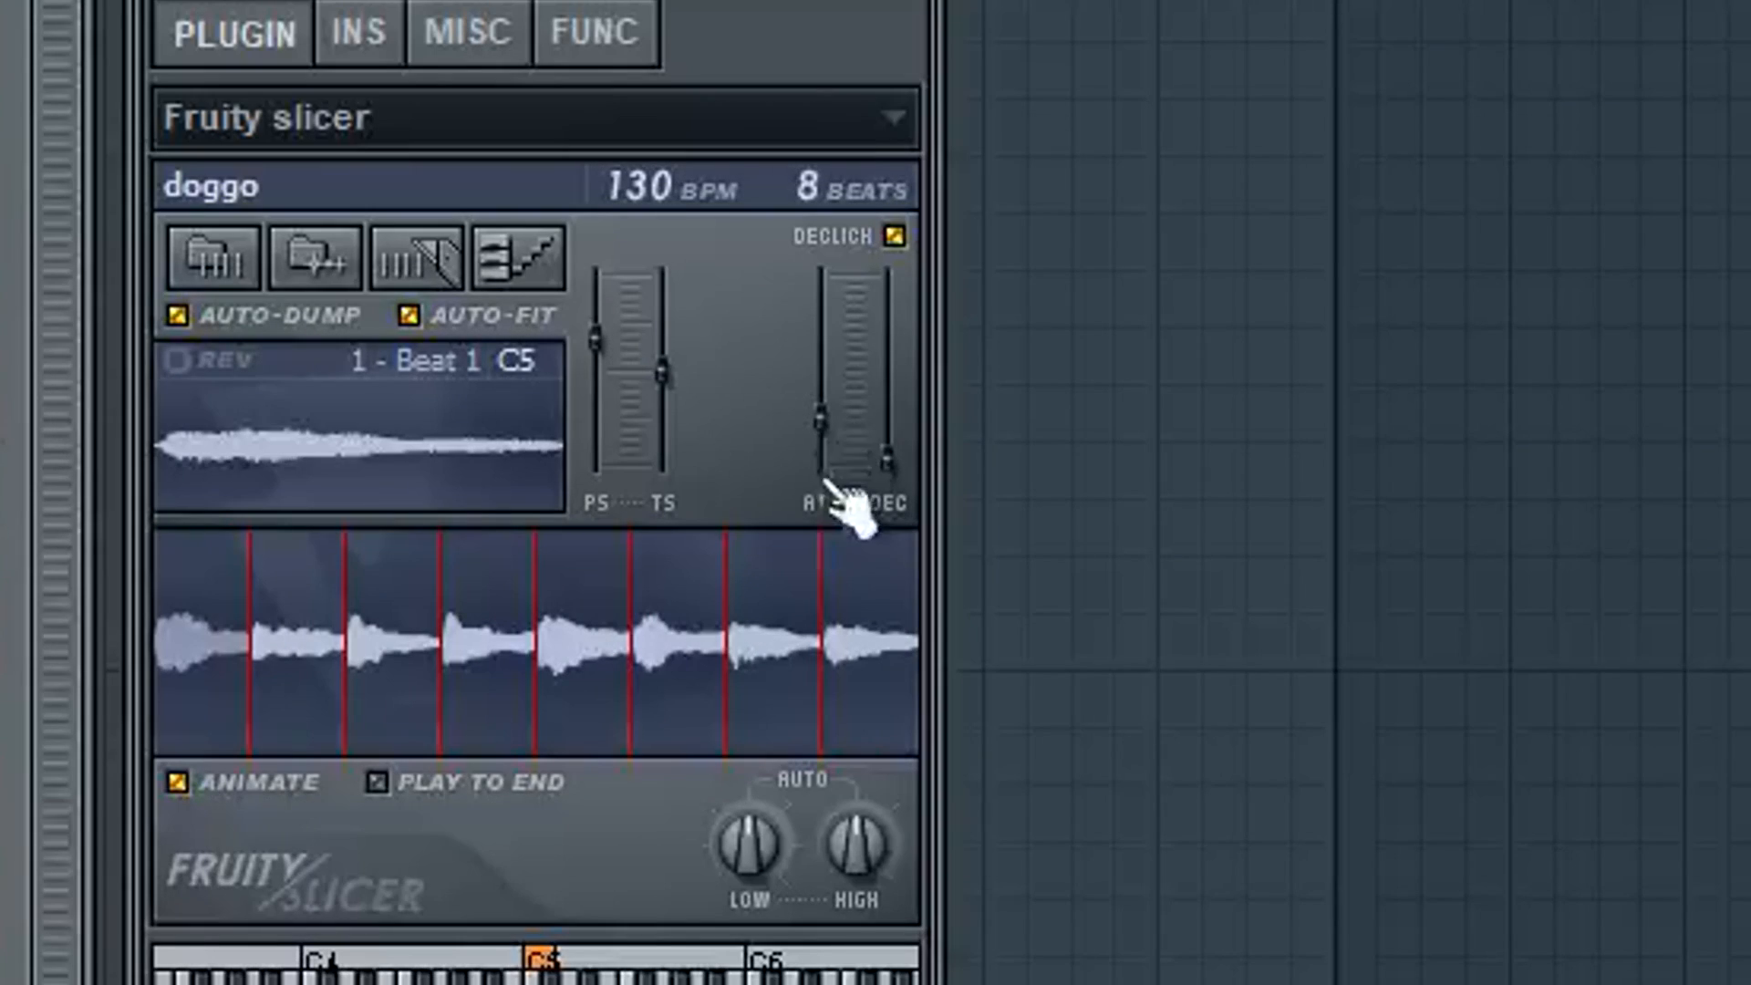
pyautogui.press('space')
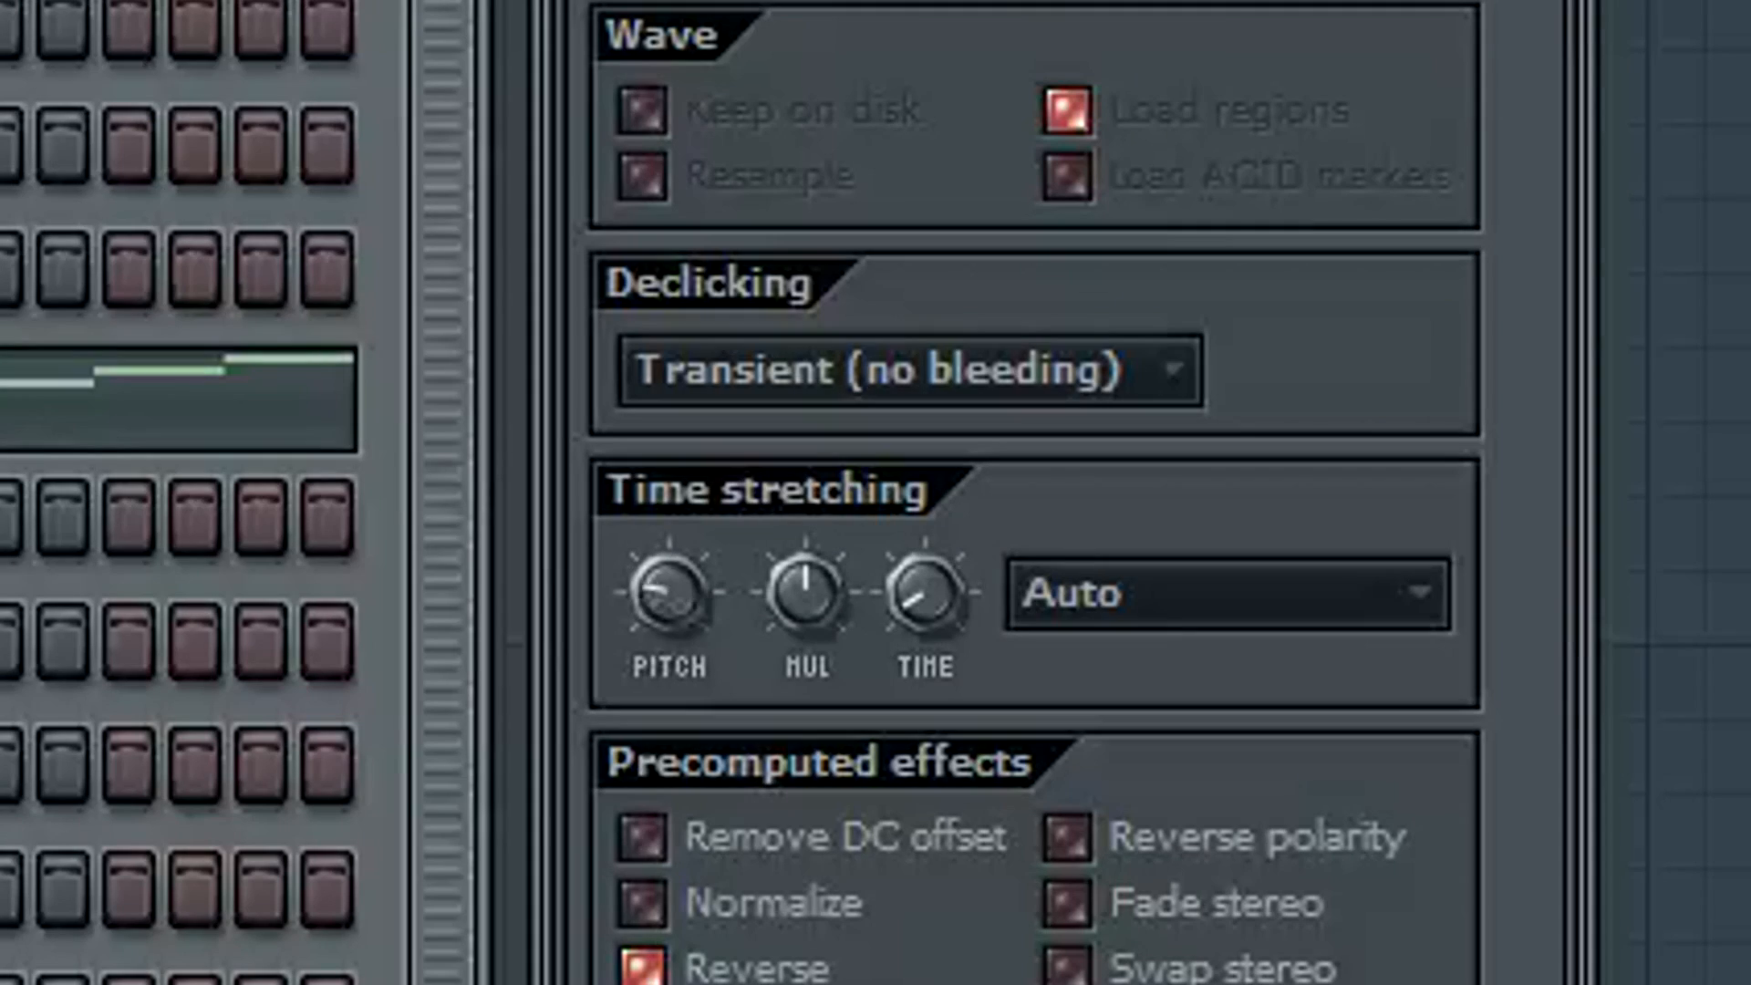
# Step: Turn on Reverse for the doggo sample and for the Loverboy - Turn Me Loose sample
pyautogui.click(642, 969)
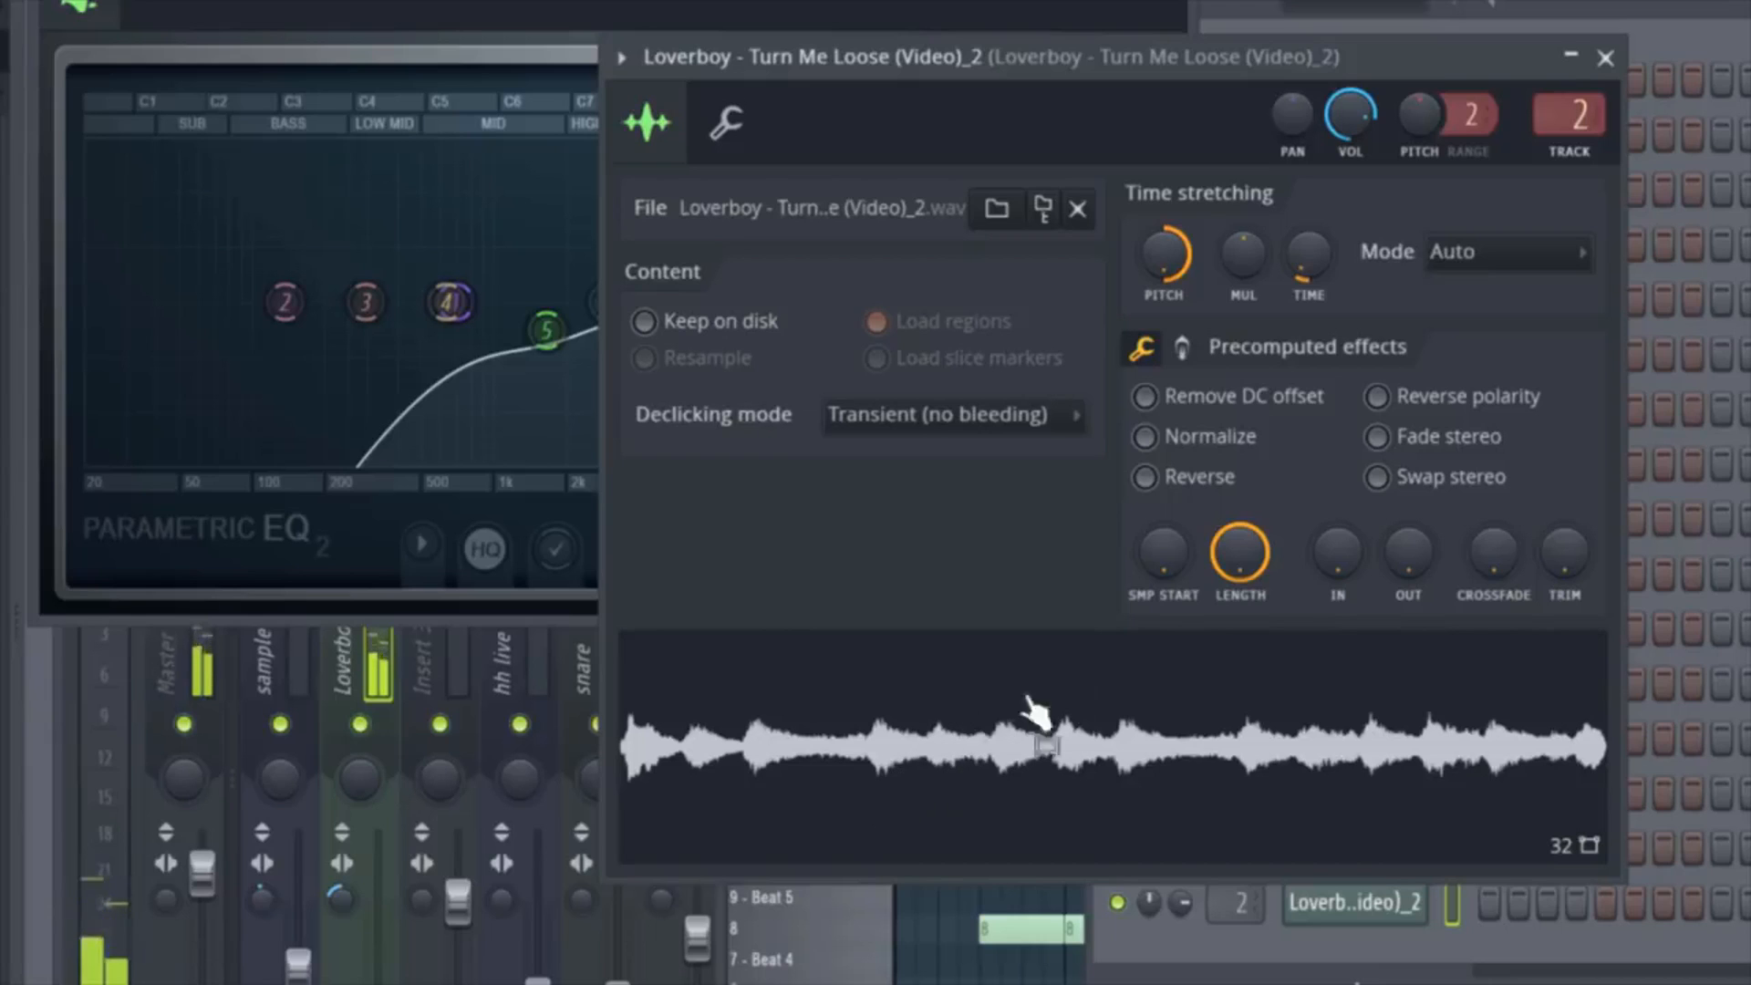
pyautogui.click(1142, 478)
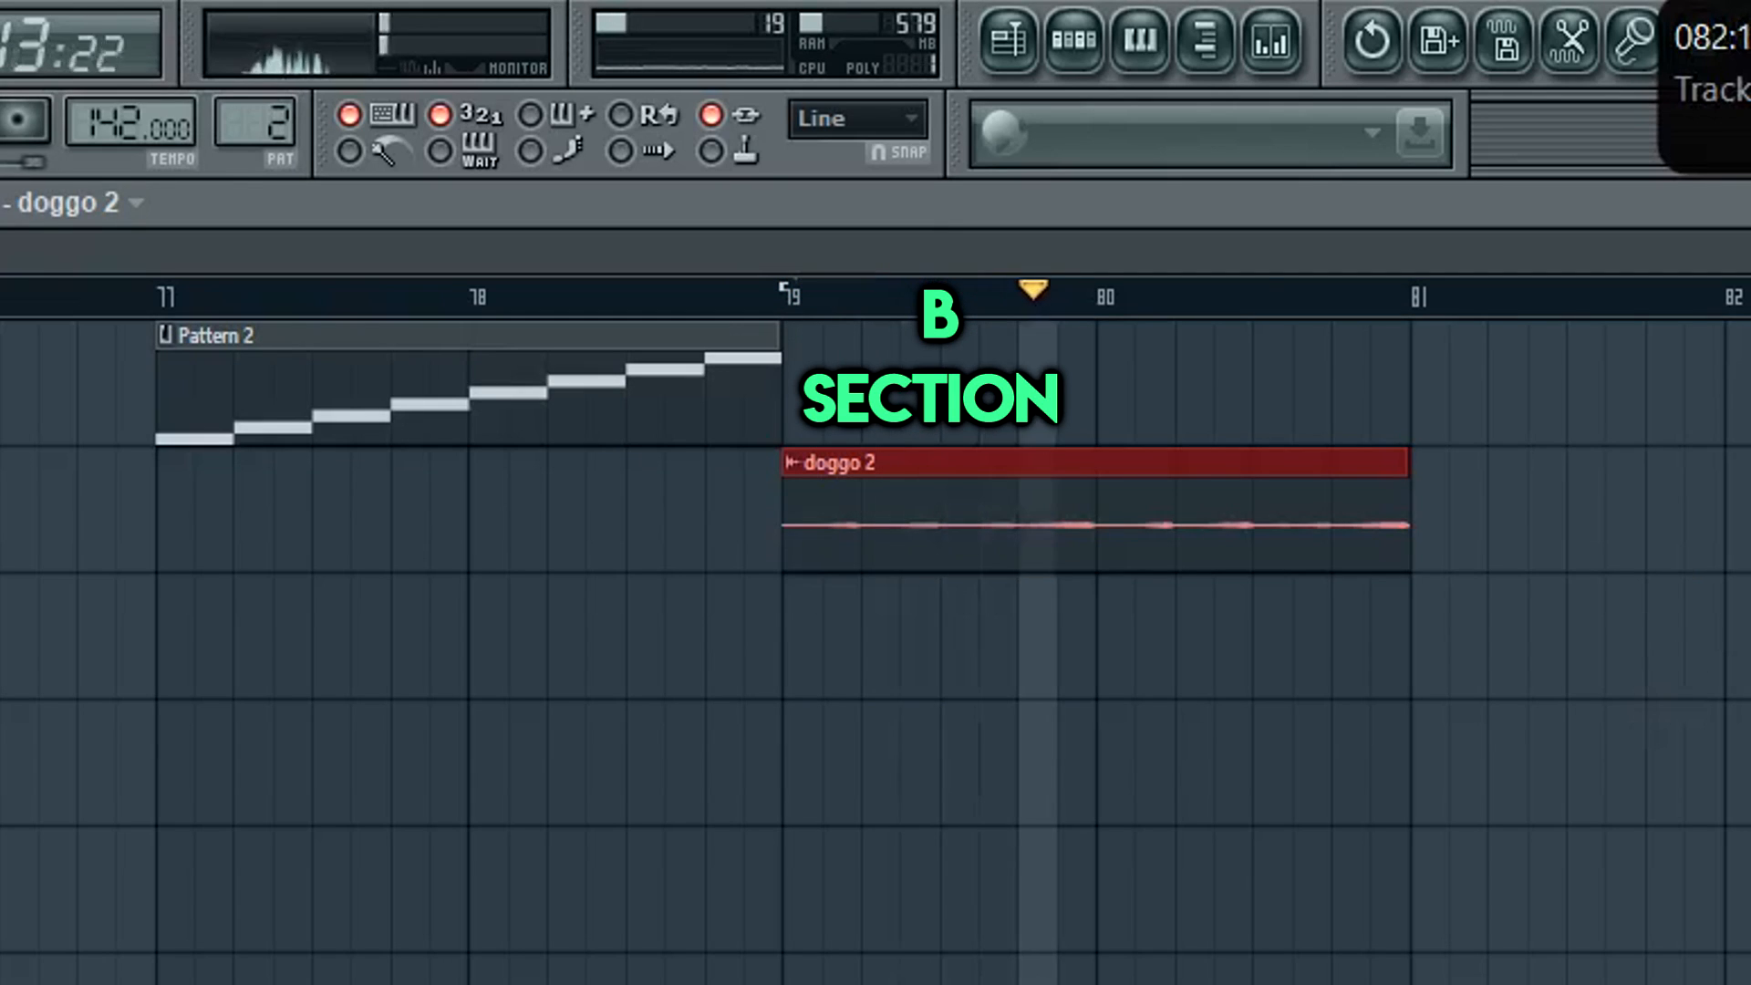
# Step: Play the reversed doggo 2 clip from bar 79 and Pattern 2 from bar 77 to compare the two sections
pyautogui.press('space')
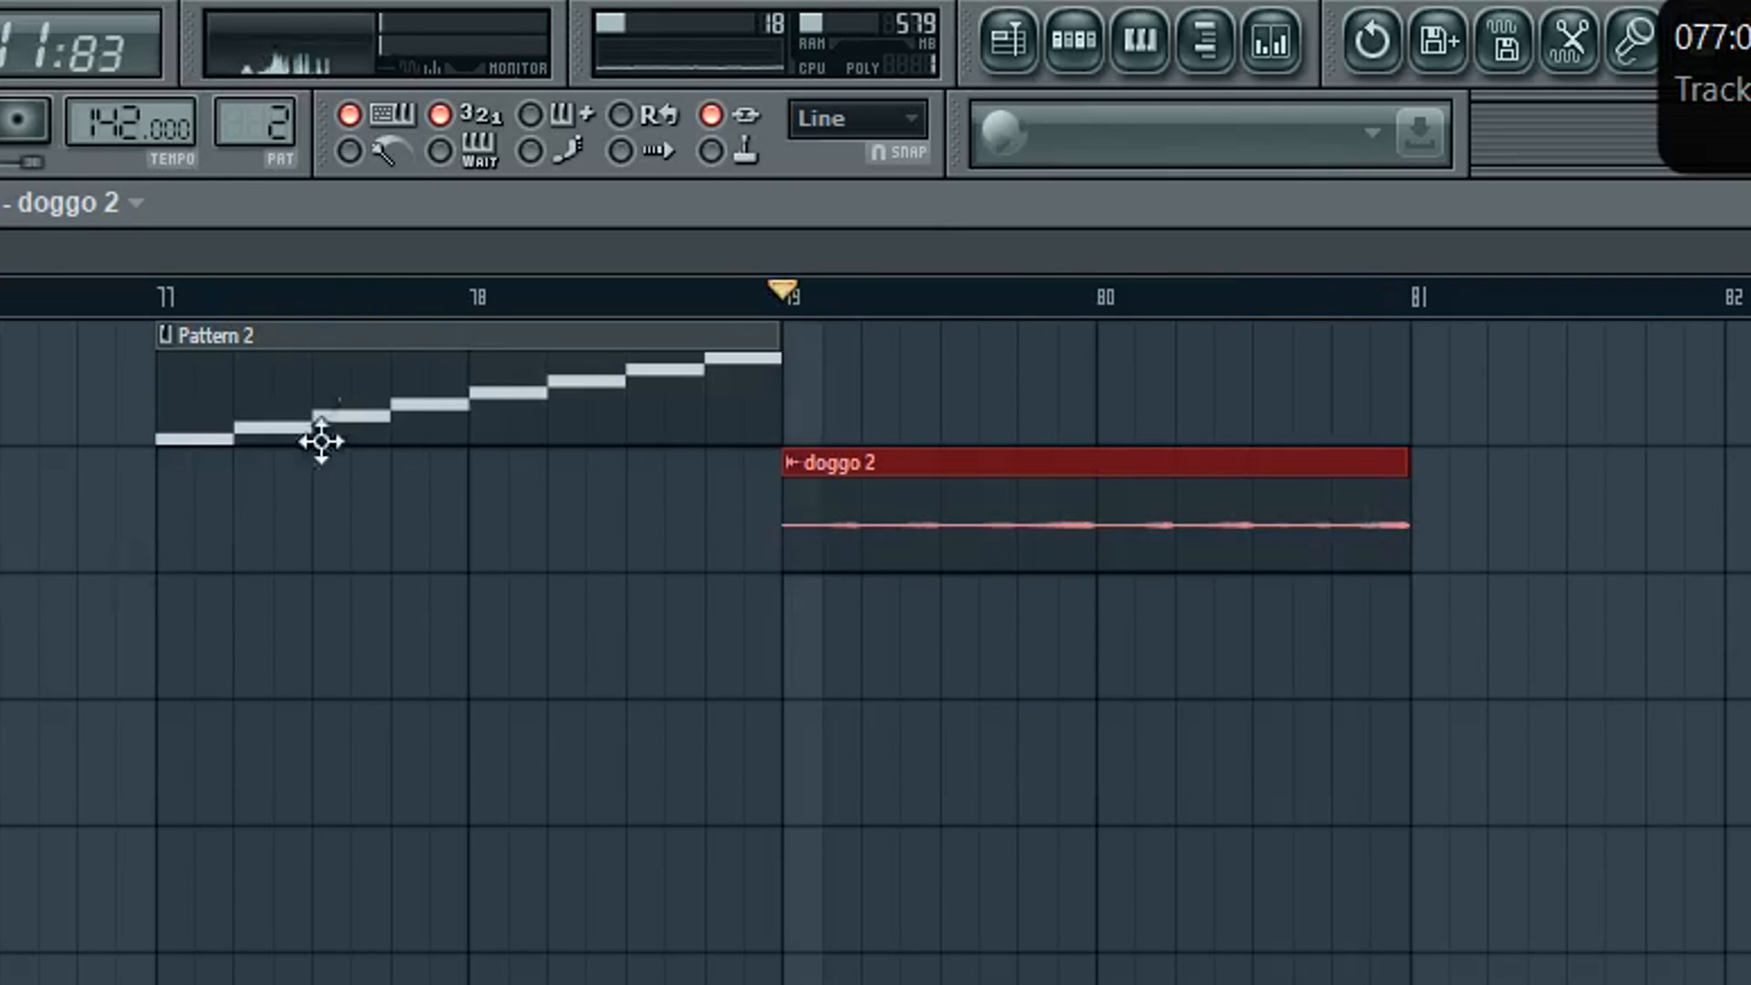
pyautogui.click(199, 301)
pyautogui.press('space')
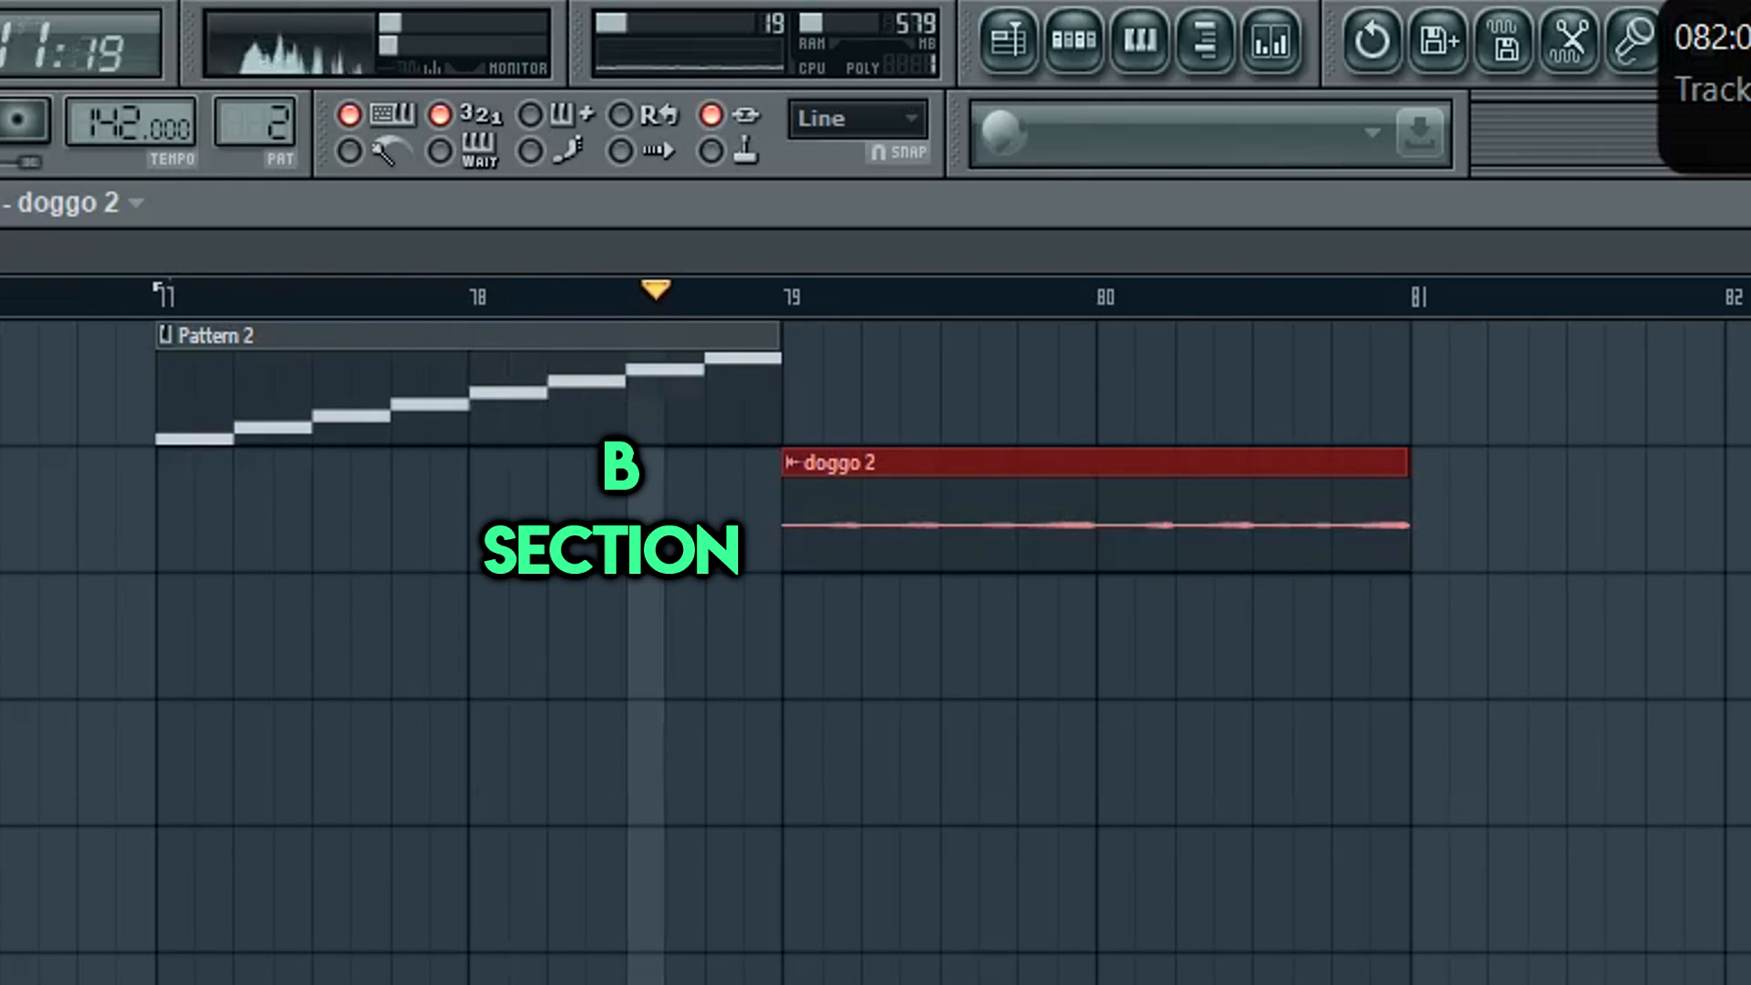
pyautogui.press('space')
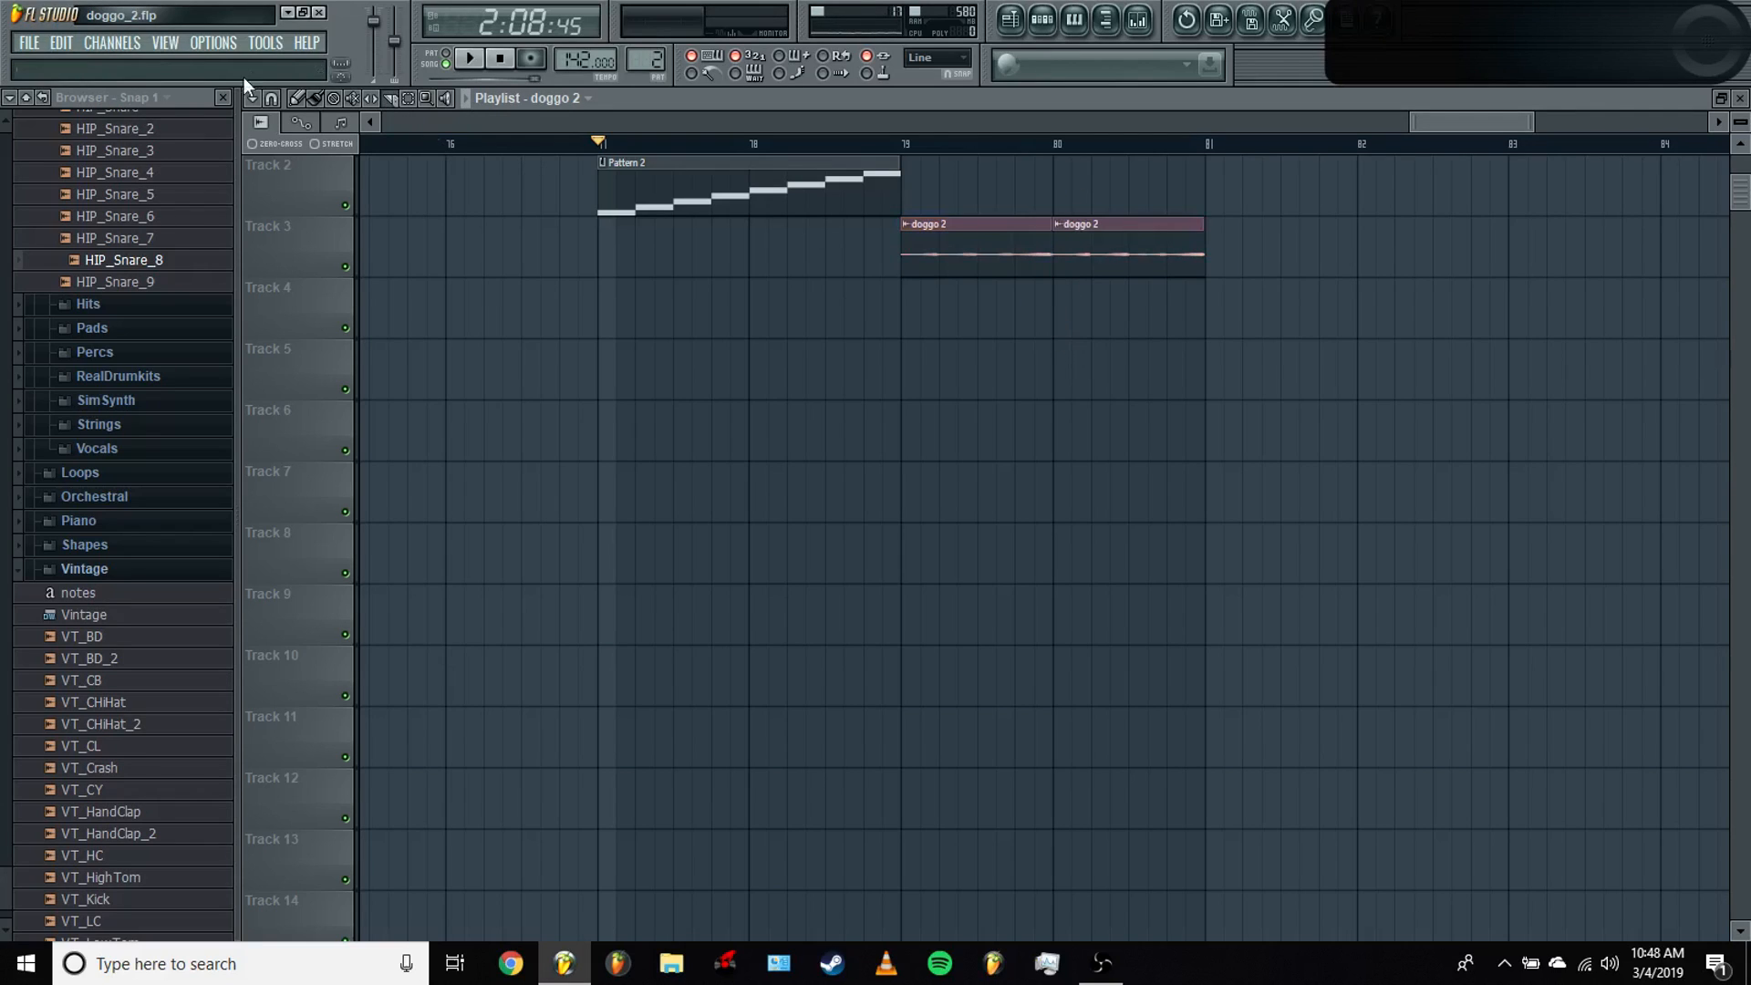
# Step: Move the two doggo 2 clips on Track 3 beneath Pattern 2, starting at bar 77, and play them together
pyautogui.moveTo(1113, 237); pyautogui.dragTo(733, 236)
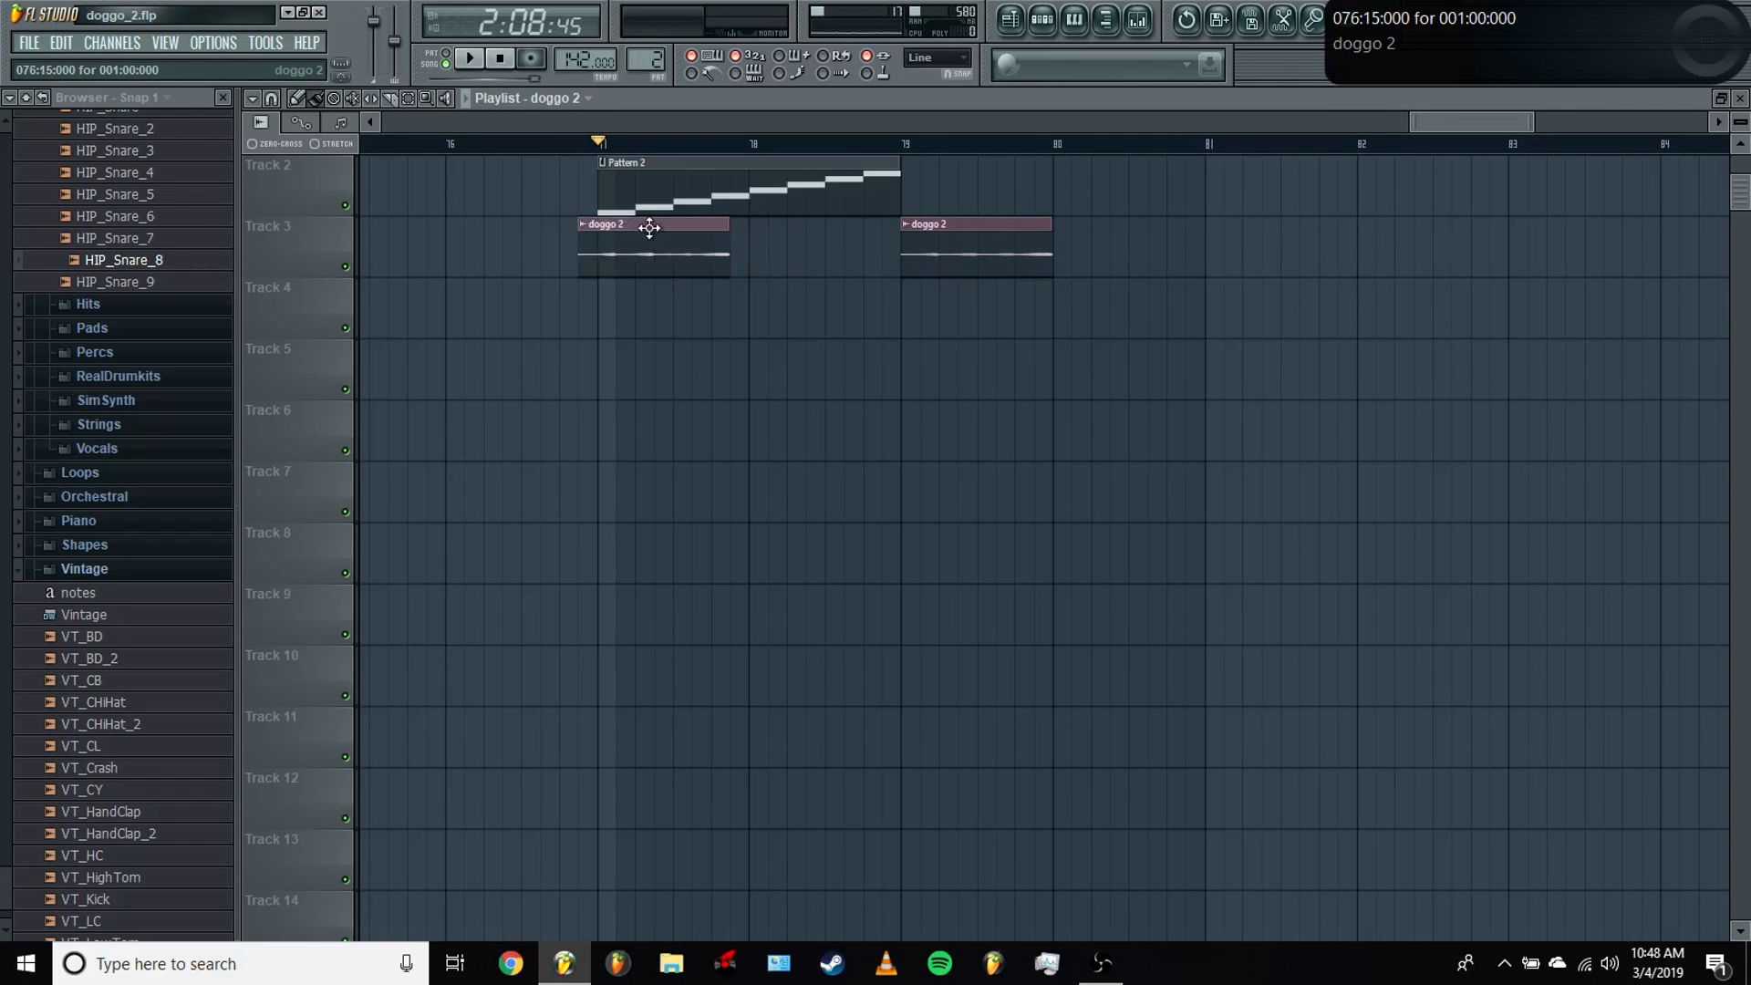
pyautogui.moveTo(944, 243); pyautogui.dragTo(818, 237)
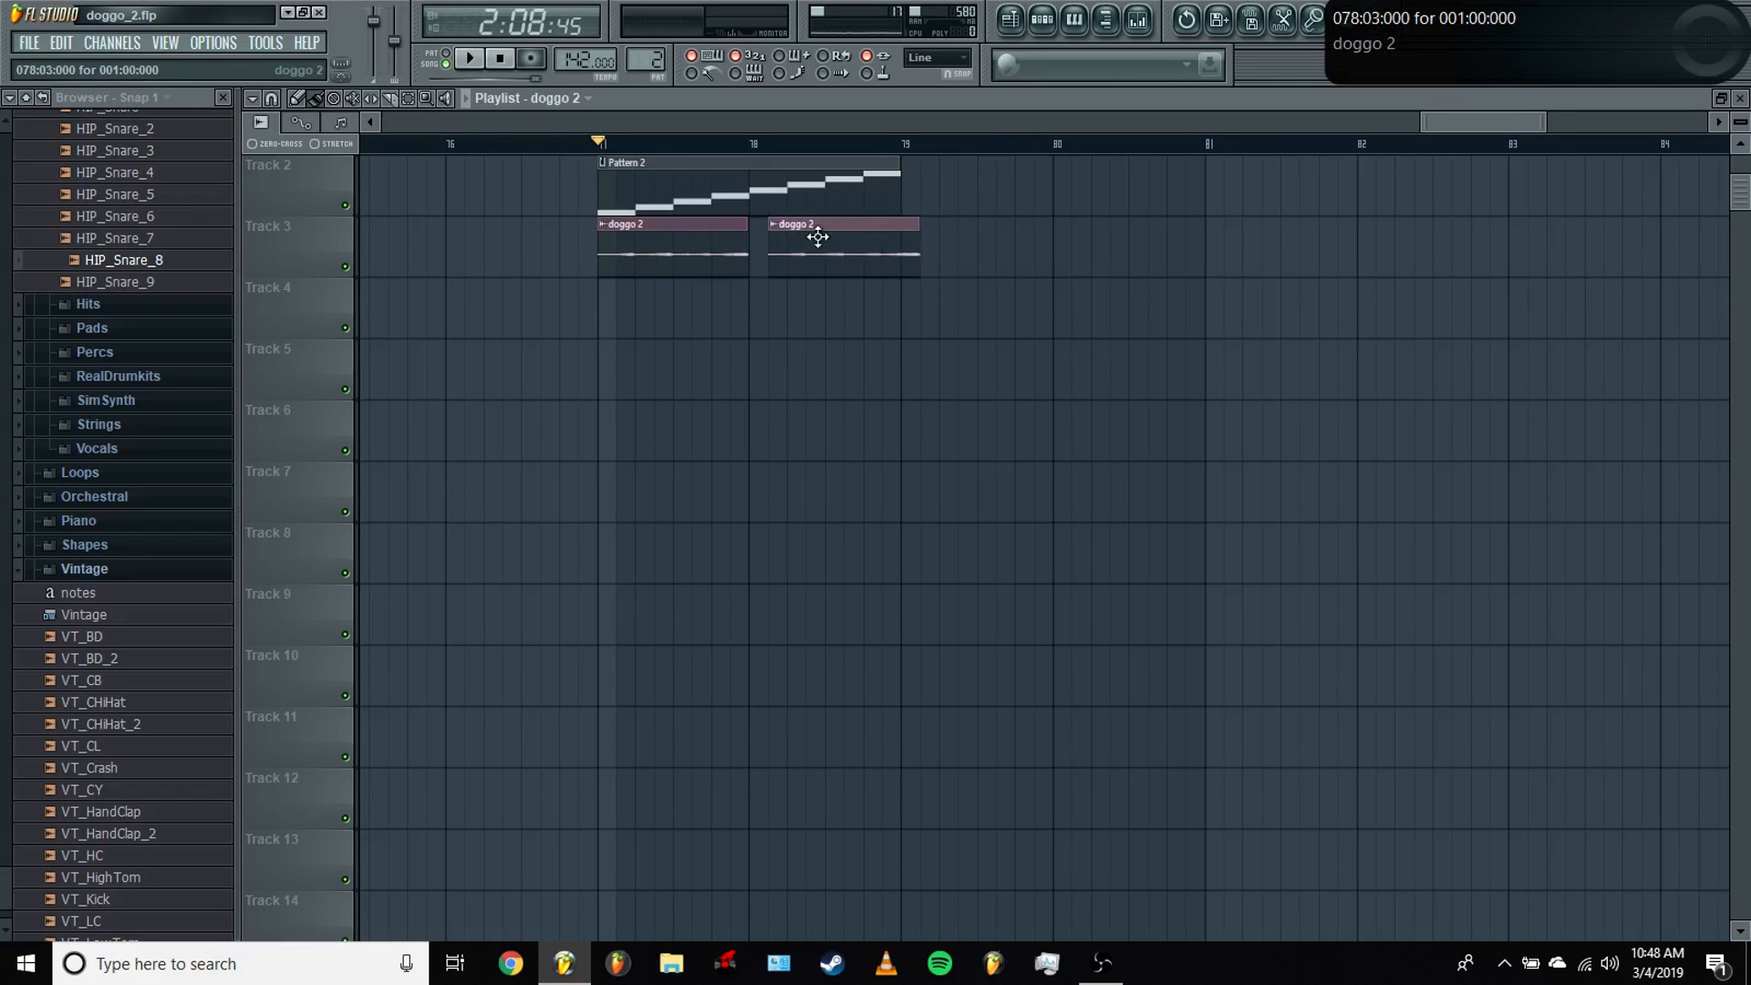
pyautogui.press('space')
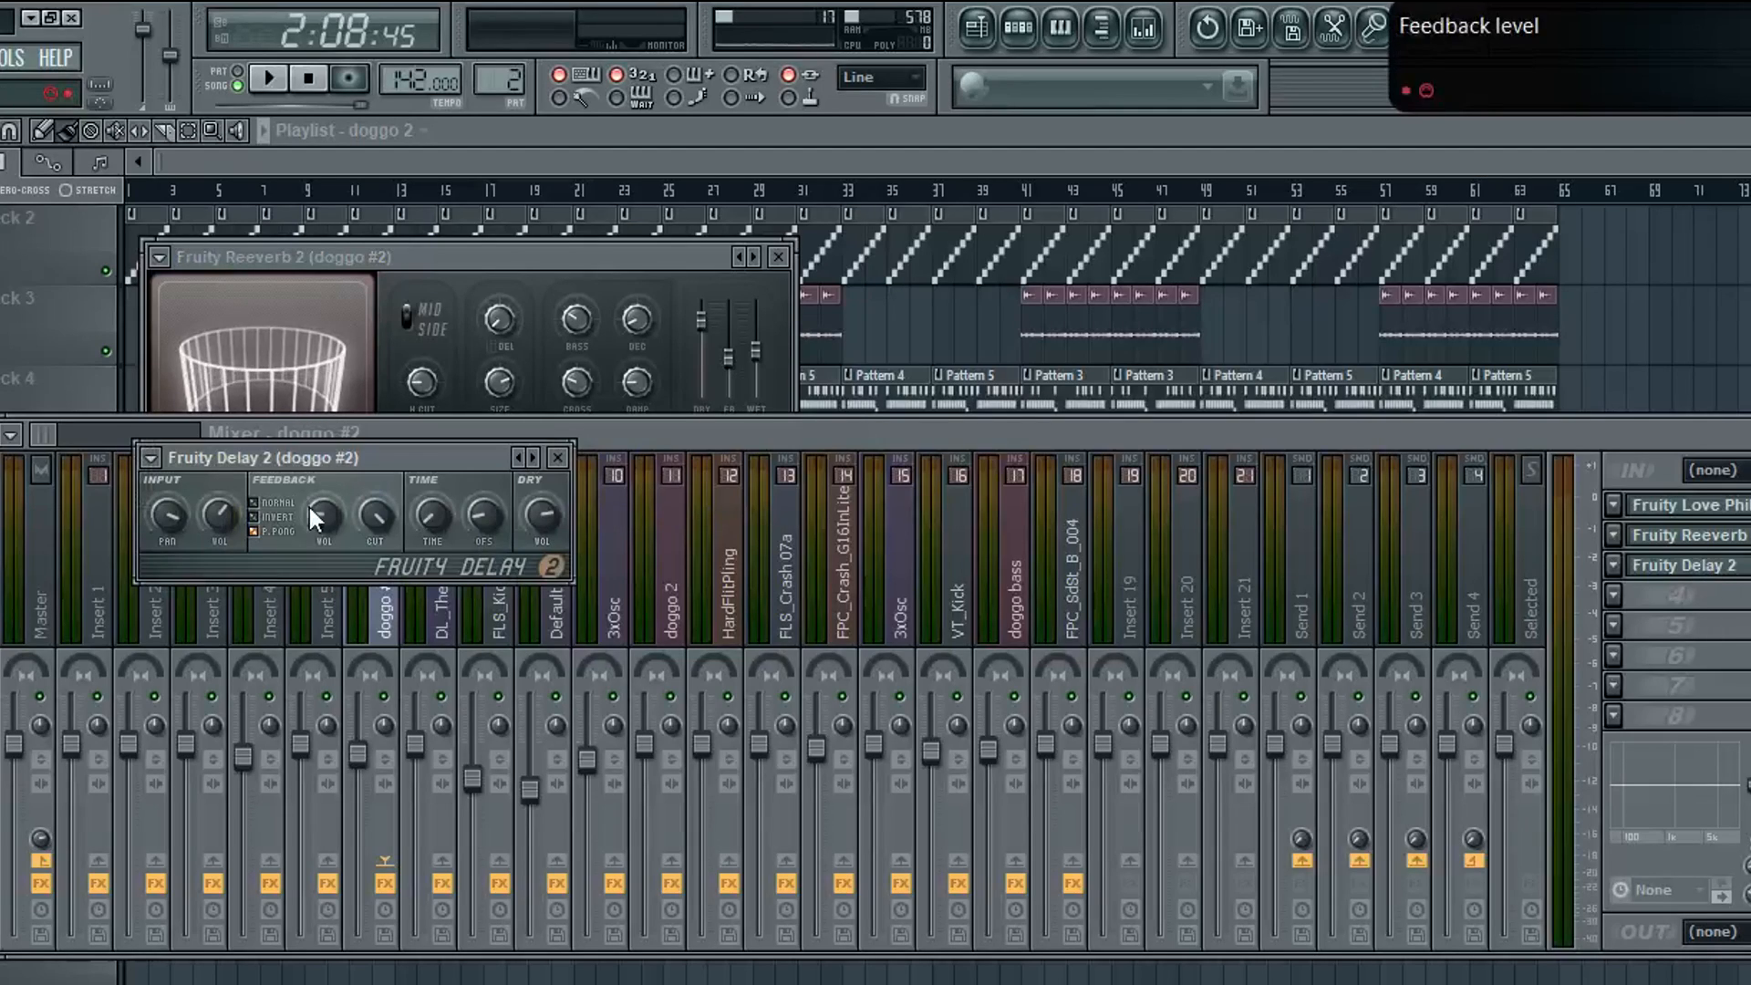
# Step: Arrange the Fruity Delay 2 and Fruity Reeverb 2 windows of the doggo #2 track so both effects' settings can be seen
pyautogui.moveTo(365, 457); pyautogui.dragTo(1102, 289)
pyautogui.moveTo(651, 258); pyautogui.dragTo(667, 403)
pyautogui.moveTo(1019, 283); pyautogui.dragTo(1023, 461)
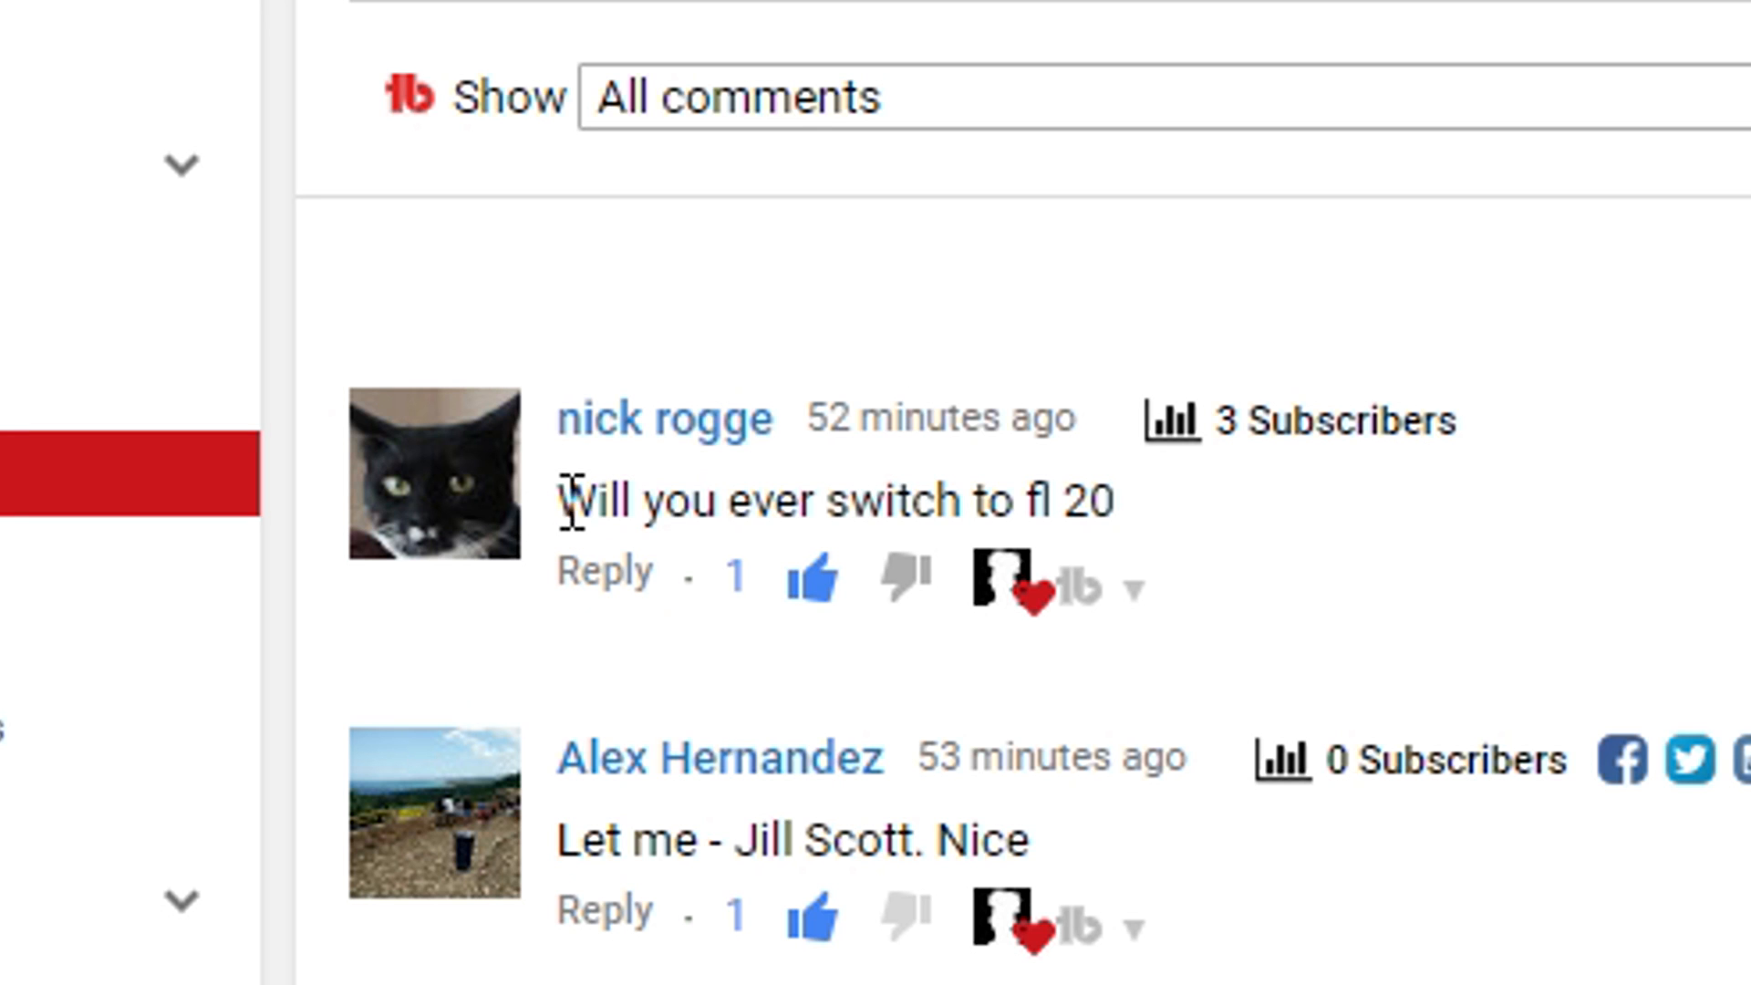
# Step: Switch to the video's comments and write the reply "never" to the comment asking about switching to FL 20
pyautogui.moveTo(571, 501); pyautogui.dragTo(1040, 499)
pyautogui.click(604, 571)
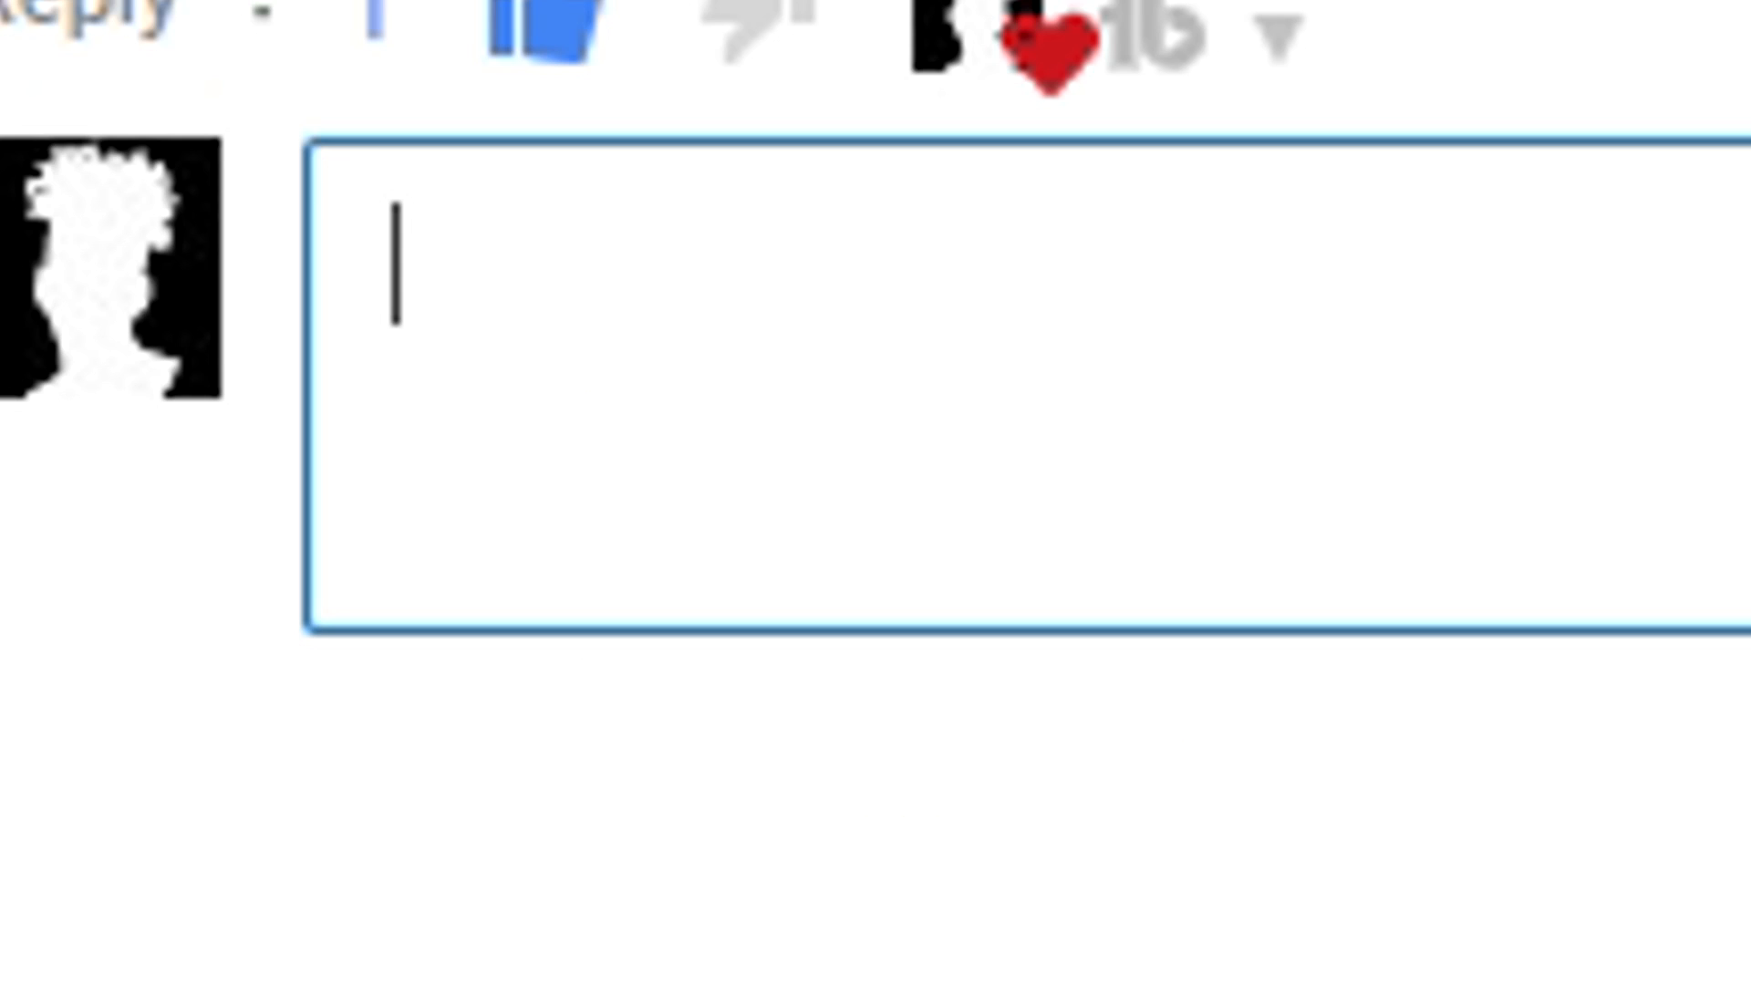
pyautogui.write('never')
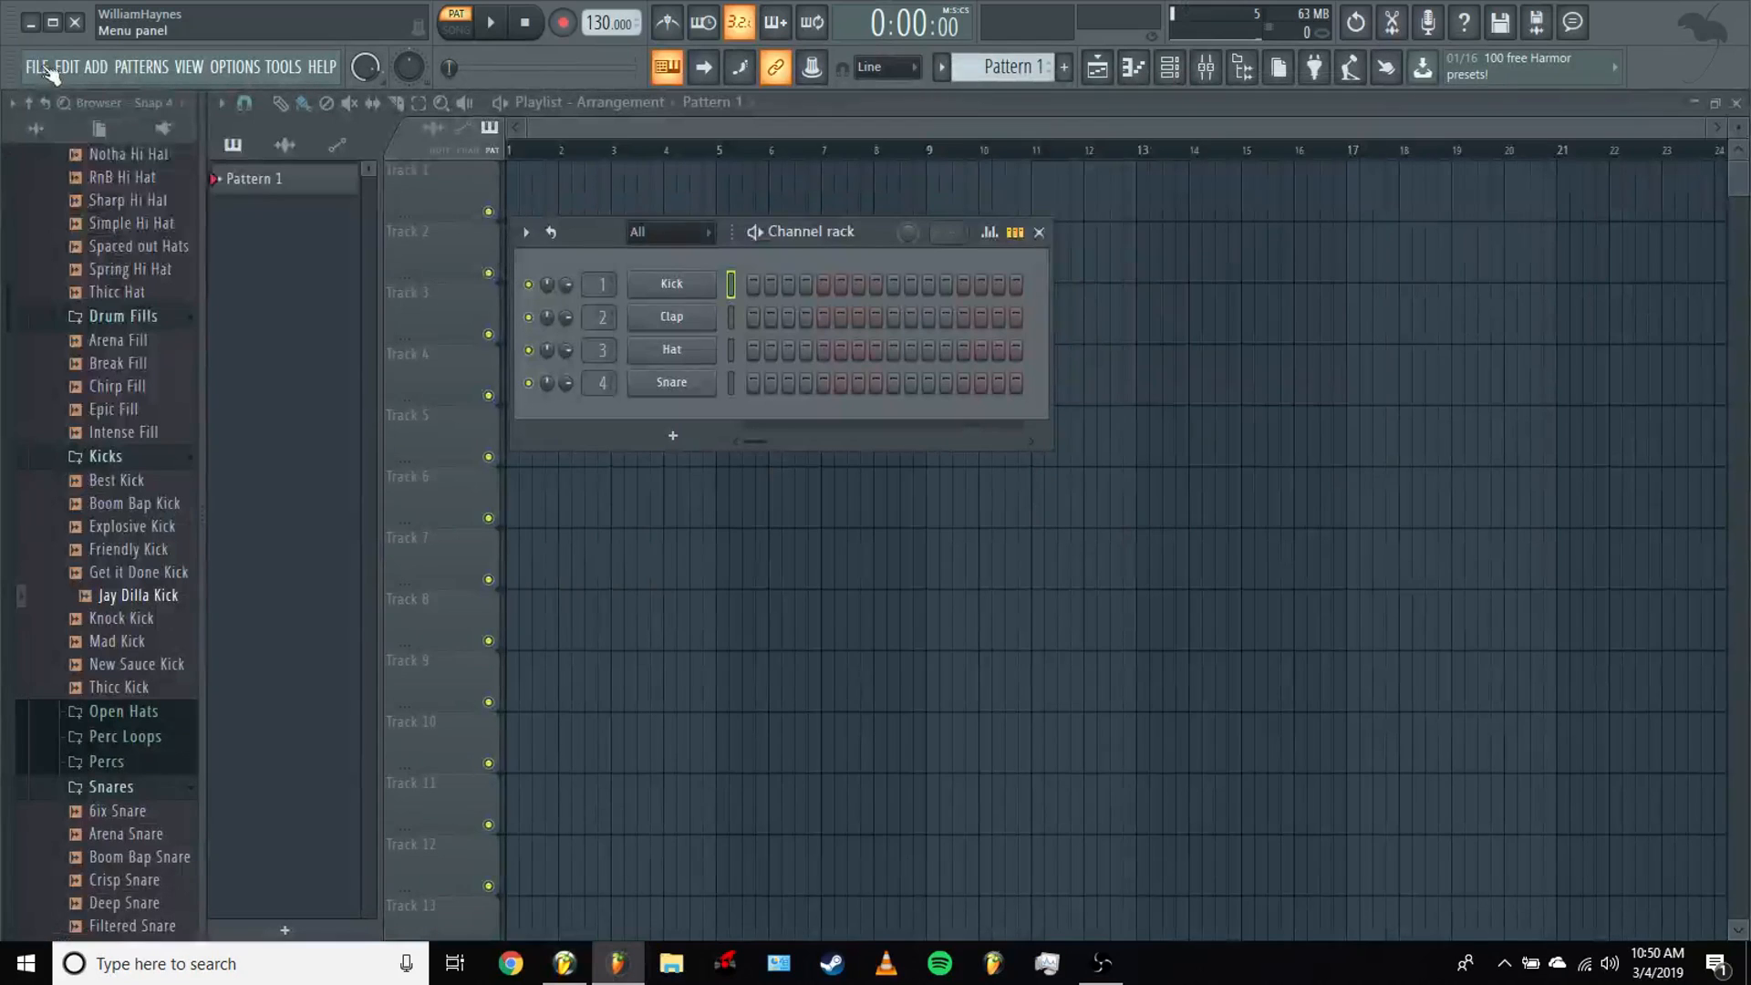
# Step: Switch to FL Studio 20, open the drakebass.flp project, and load the Default program from the User bank in GMS
pyautogui.click(37, 66)
pyautogui.click(101, 328)
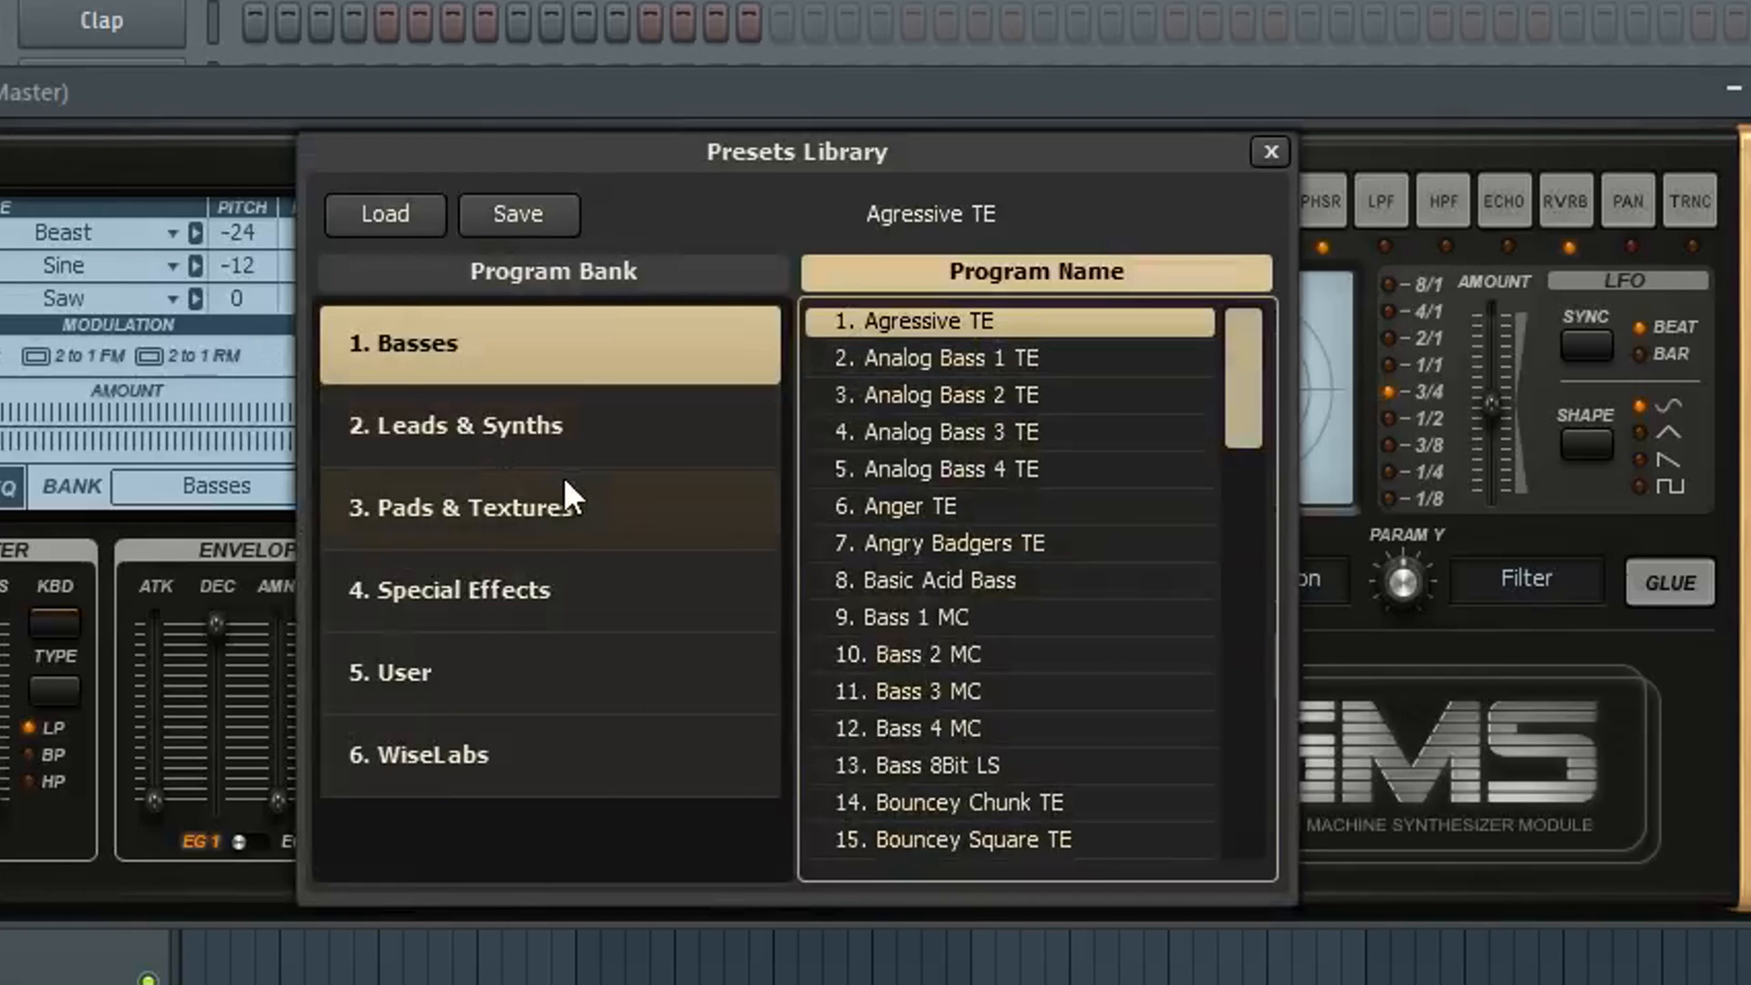
pyautogui.click(538, 679)
pyautogui.doubleClick(1026, 328)
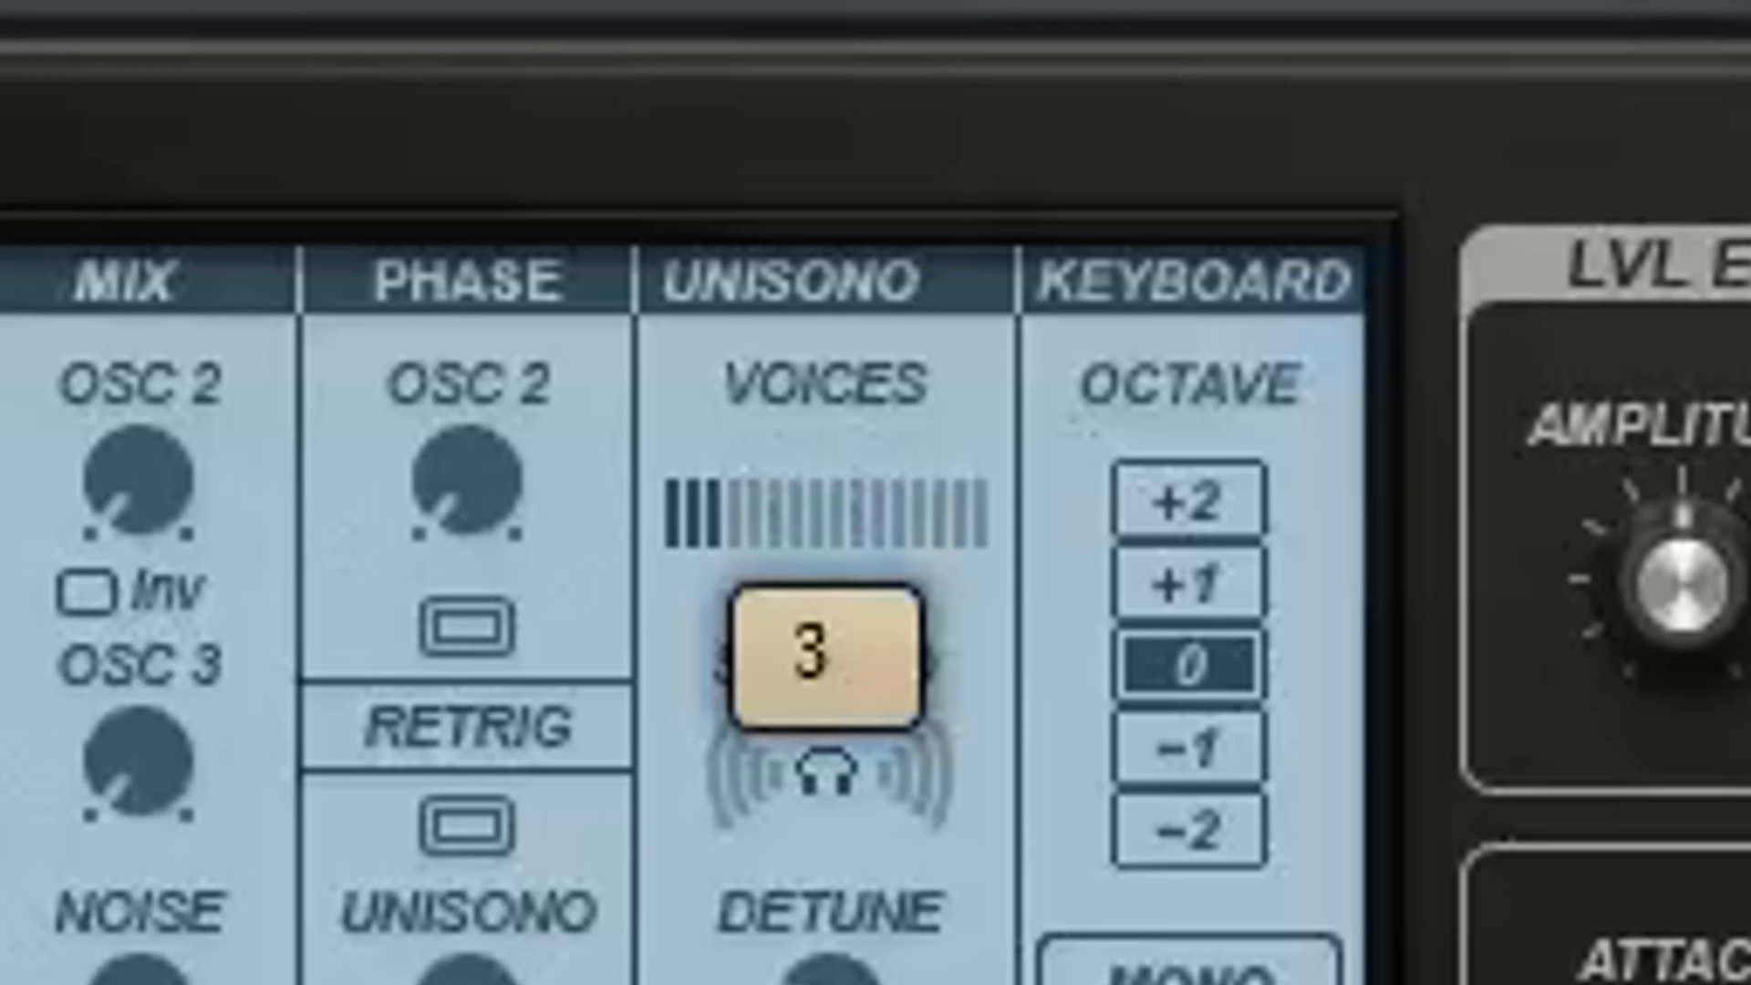
# Step: Raise the number of GMS unison voices, set the stereo spread to about 0.80%, and raise the detune
pyautogui.moveTo(714, 512); pyautogui.dragTo(796, 512)
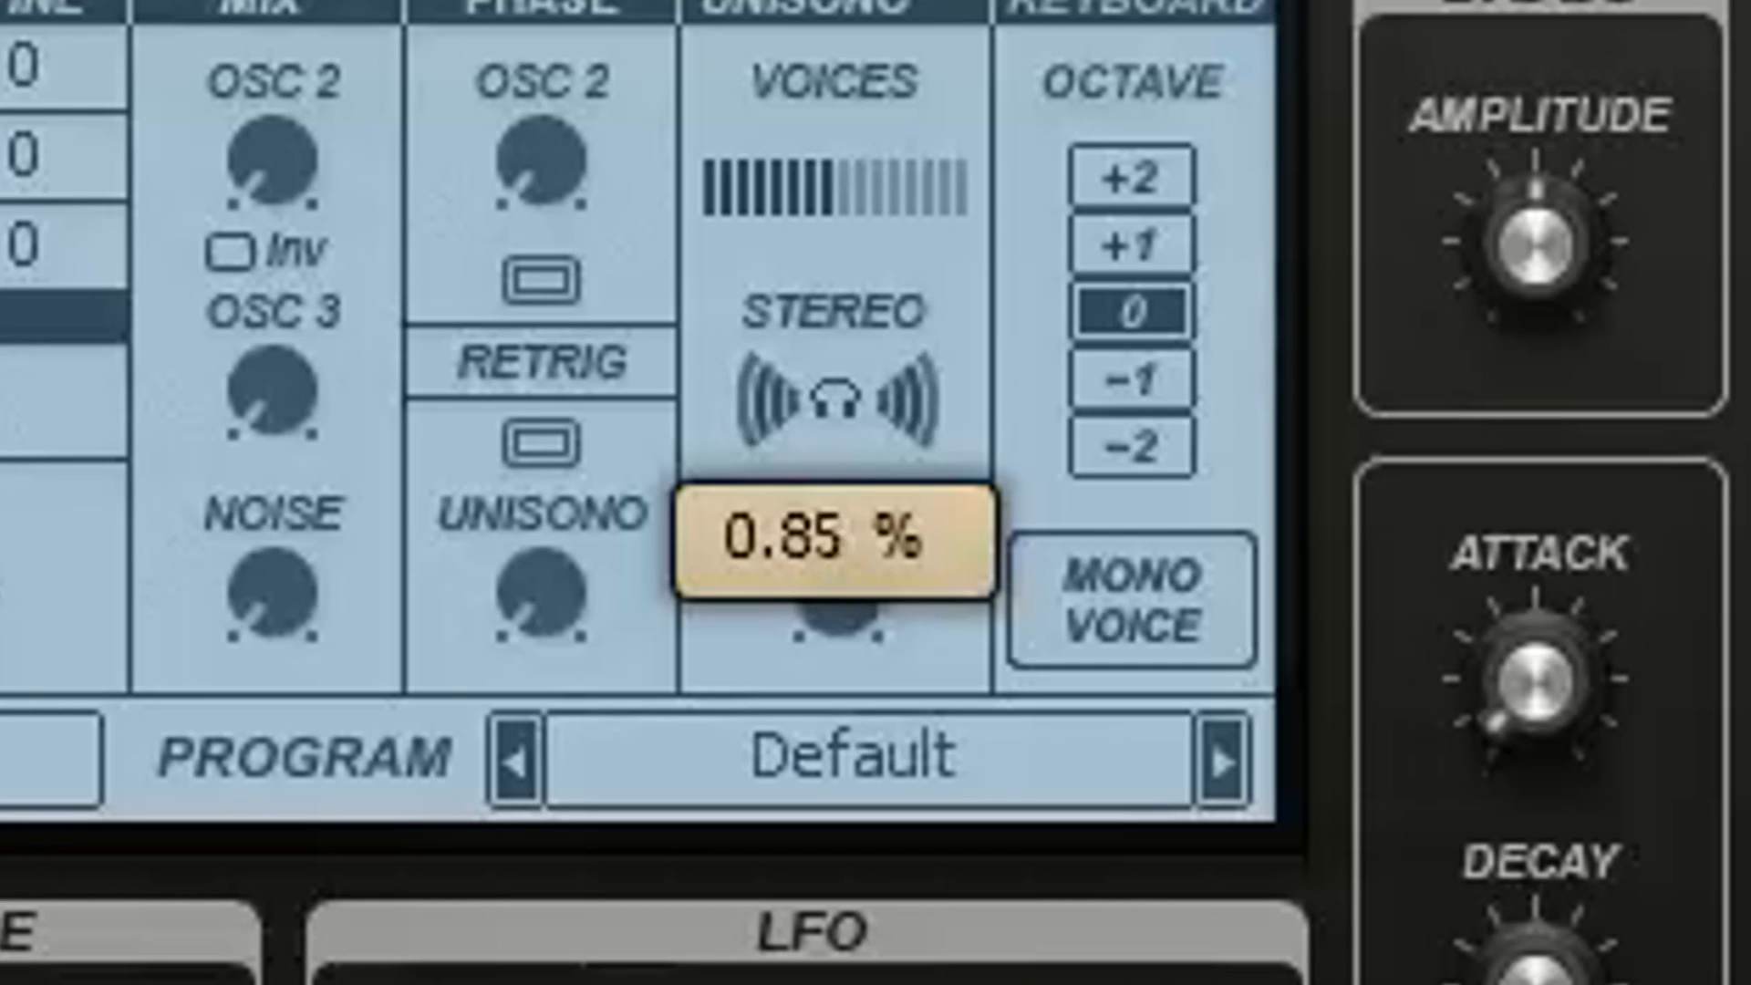
pyautogui.moveTo(837, 399); pyautogui.dragTo(837, 420)
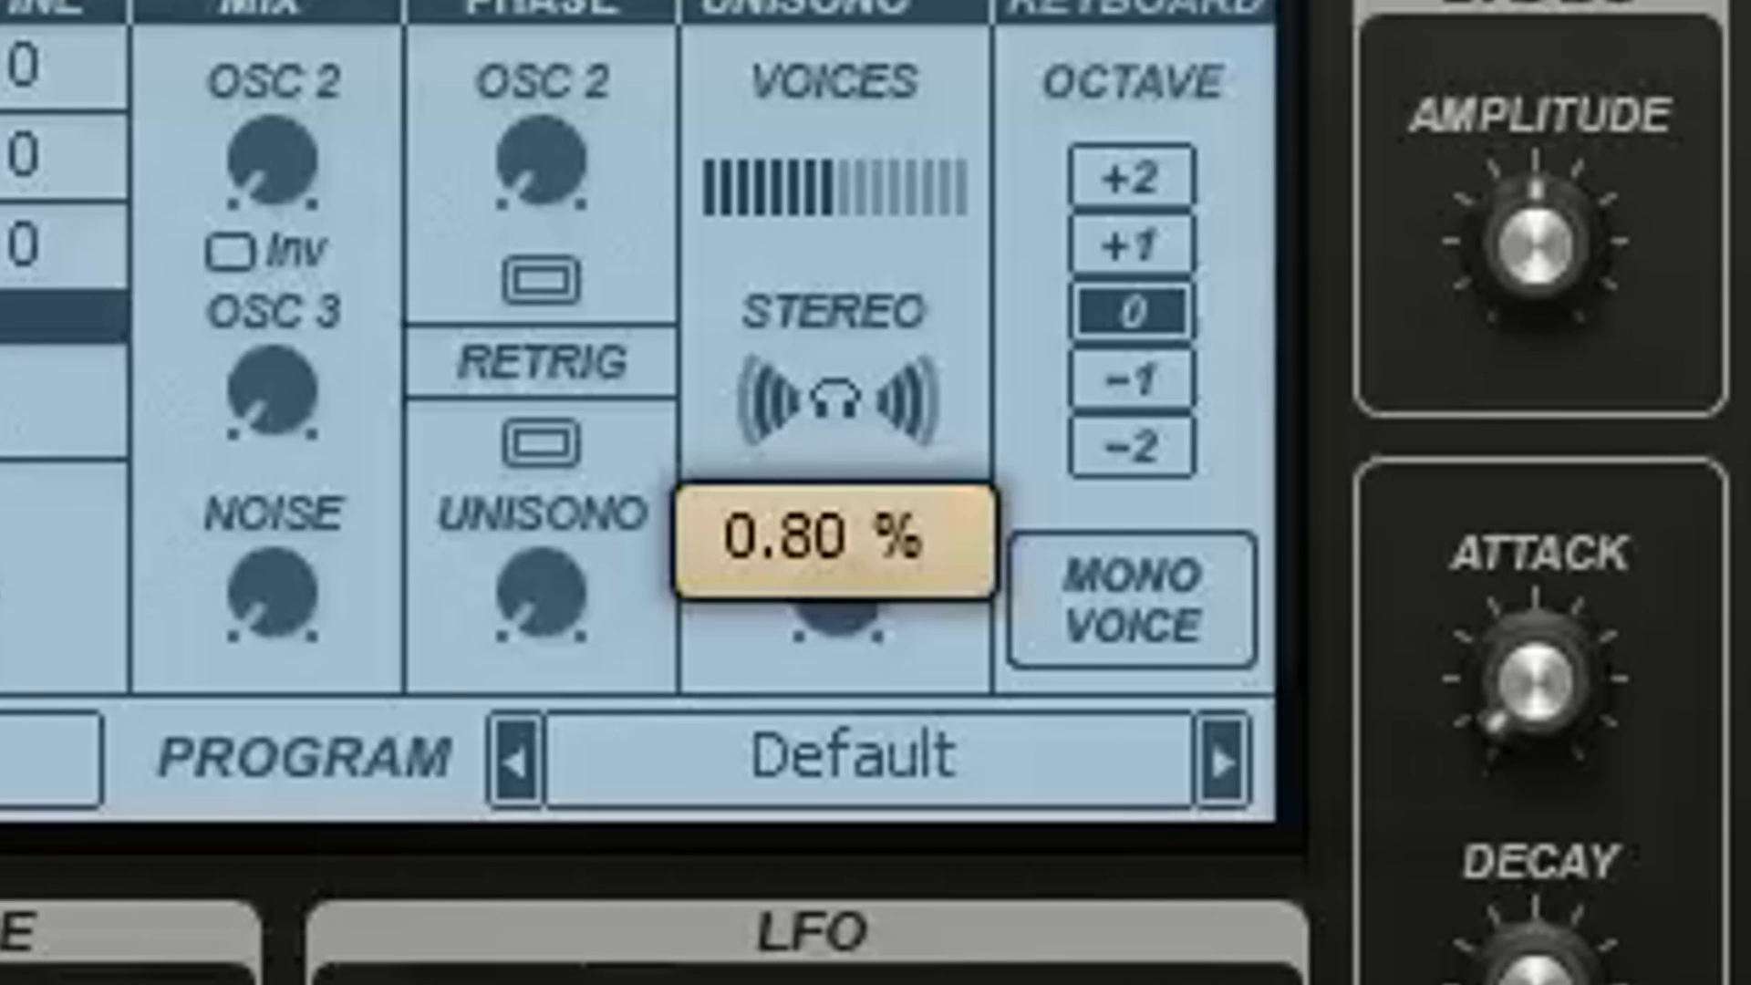
pyautogui.moveTo(837, 592); pyautogui.dragTo(837, 586)
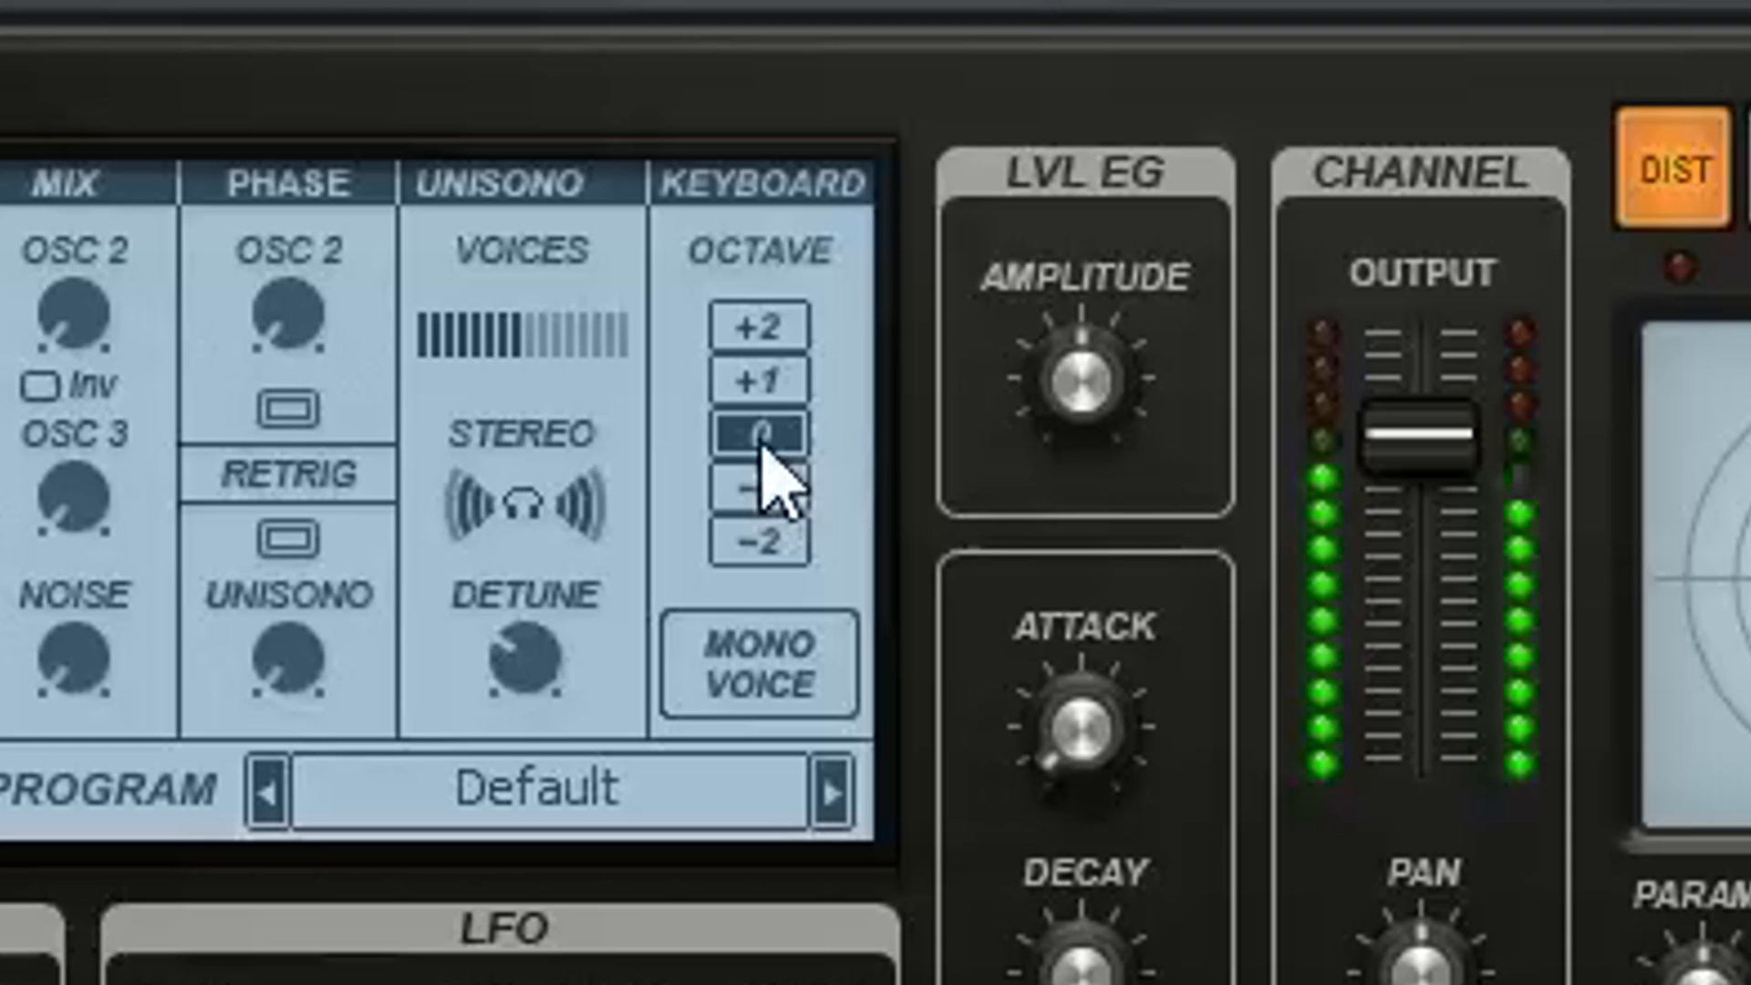
# Step: Set the GMS keyboard octave to -2 and raise the noise level slightly
pyautogui.click(1161, 208)
pyautogui.click(786, 534)
pyautogui.moveTo(75, 658); pyautogui.dragTo(75, 622)
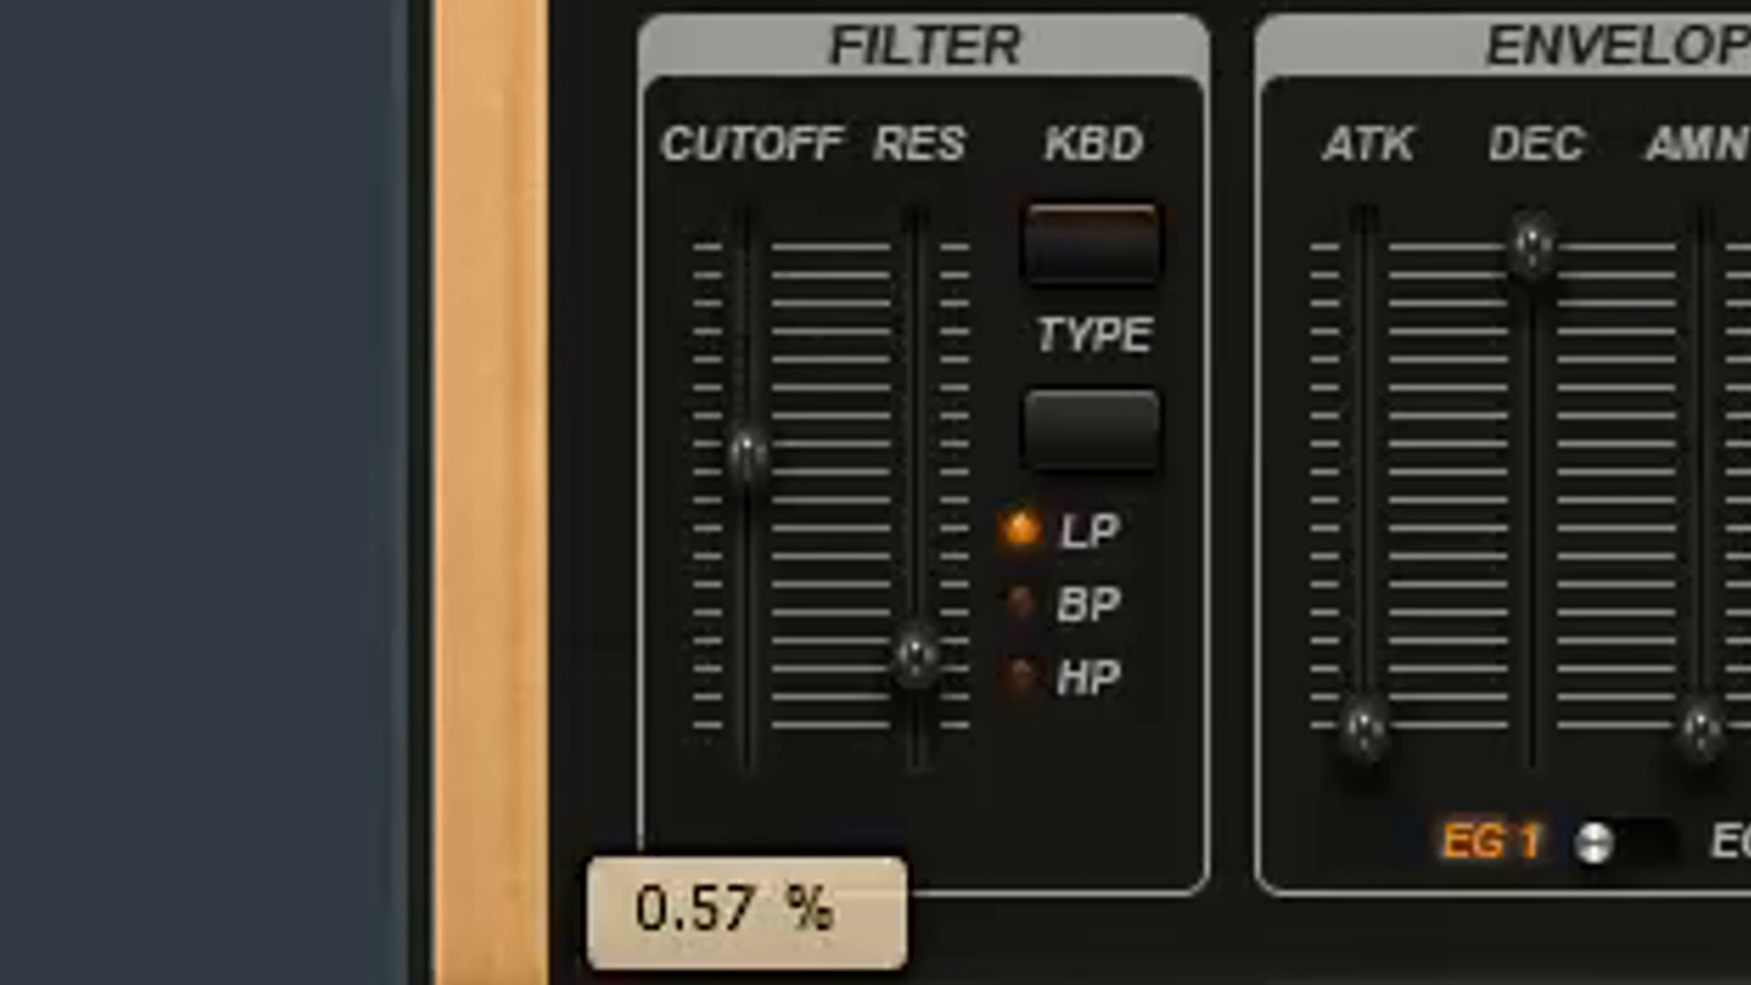
# Step: Lower the GMS filter cutoff to about 0.56%, reduce the resonance, and play a note to test the sound
pyautogui.moveTo(746, 446); pyautogui.dragTo(746, 474)
pyautogui.moveTo(917, 655); pyautogui.dragTo(916, 727)
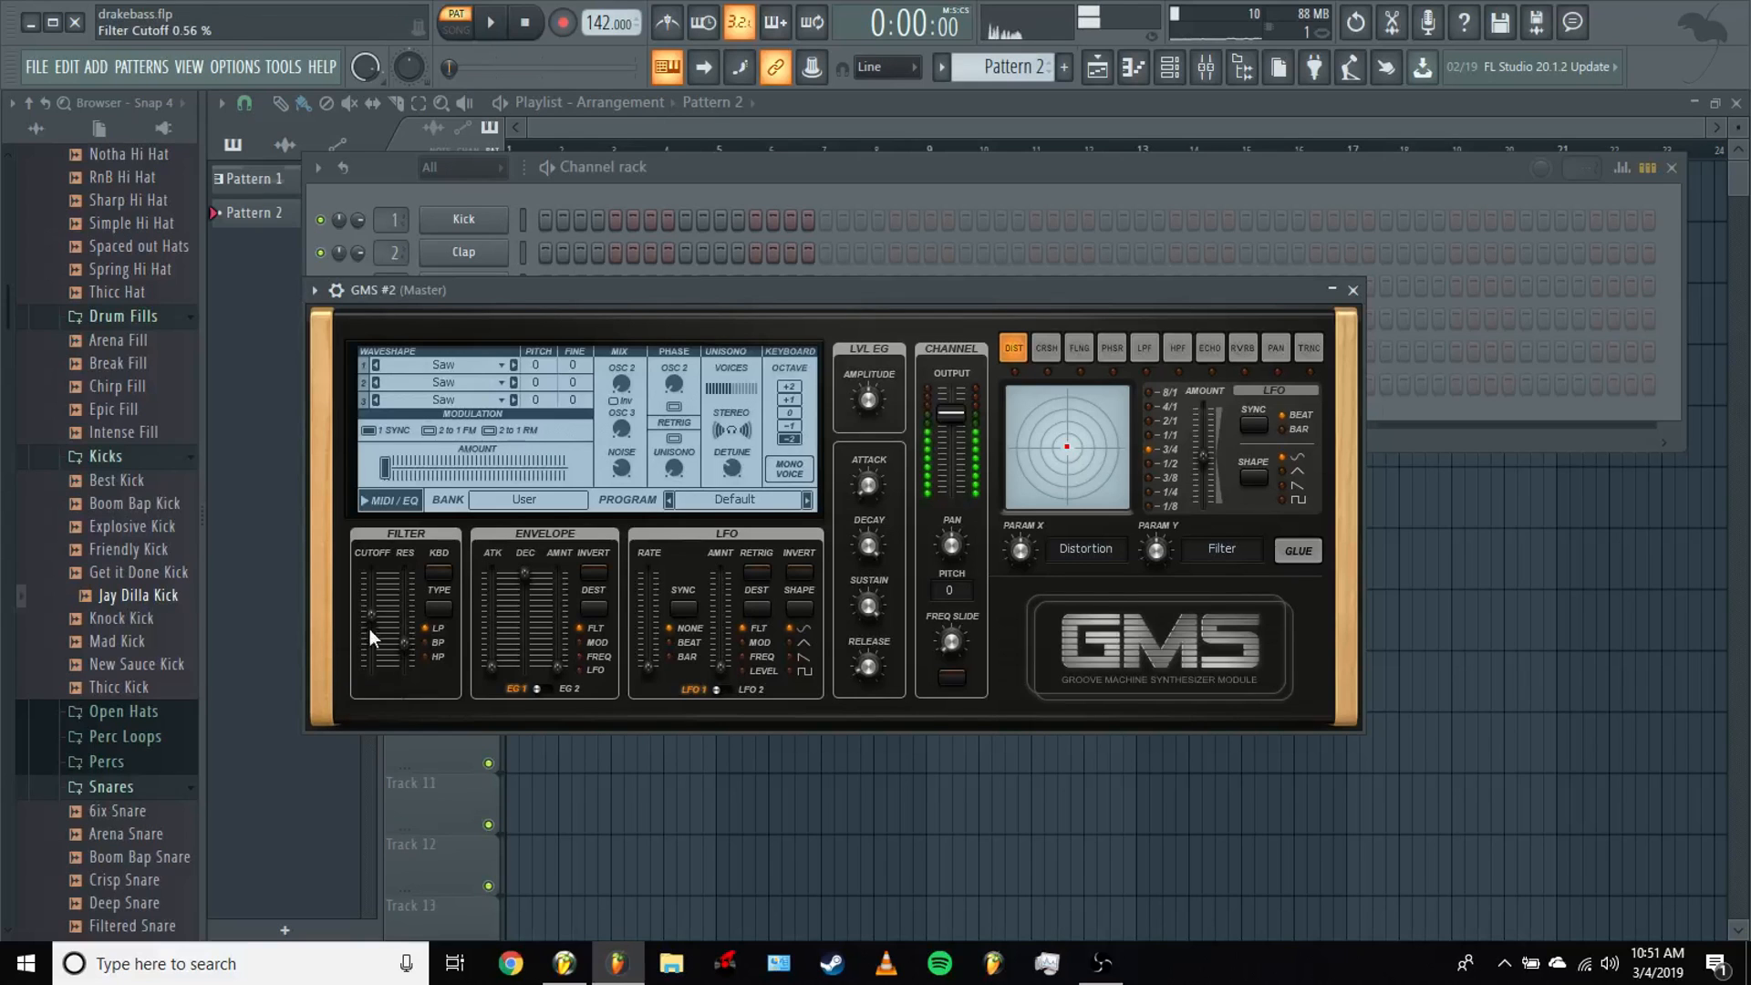
pyautogui.press('v')
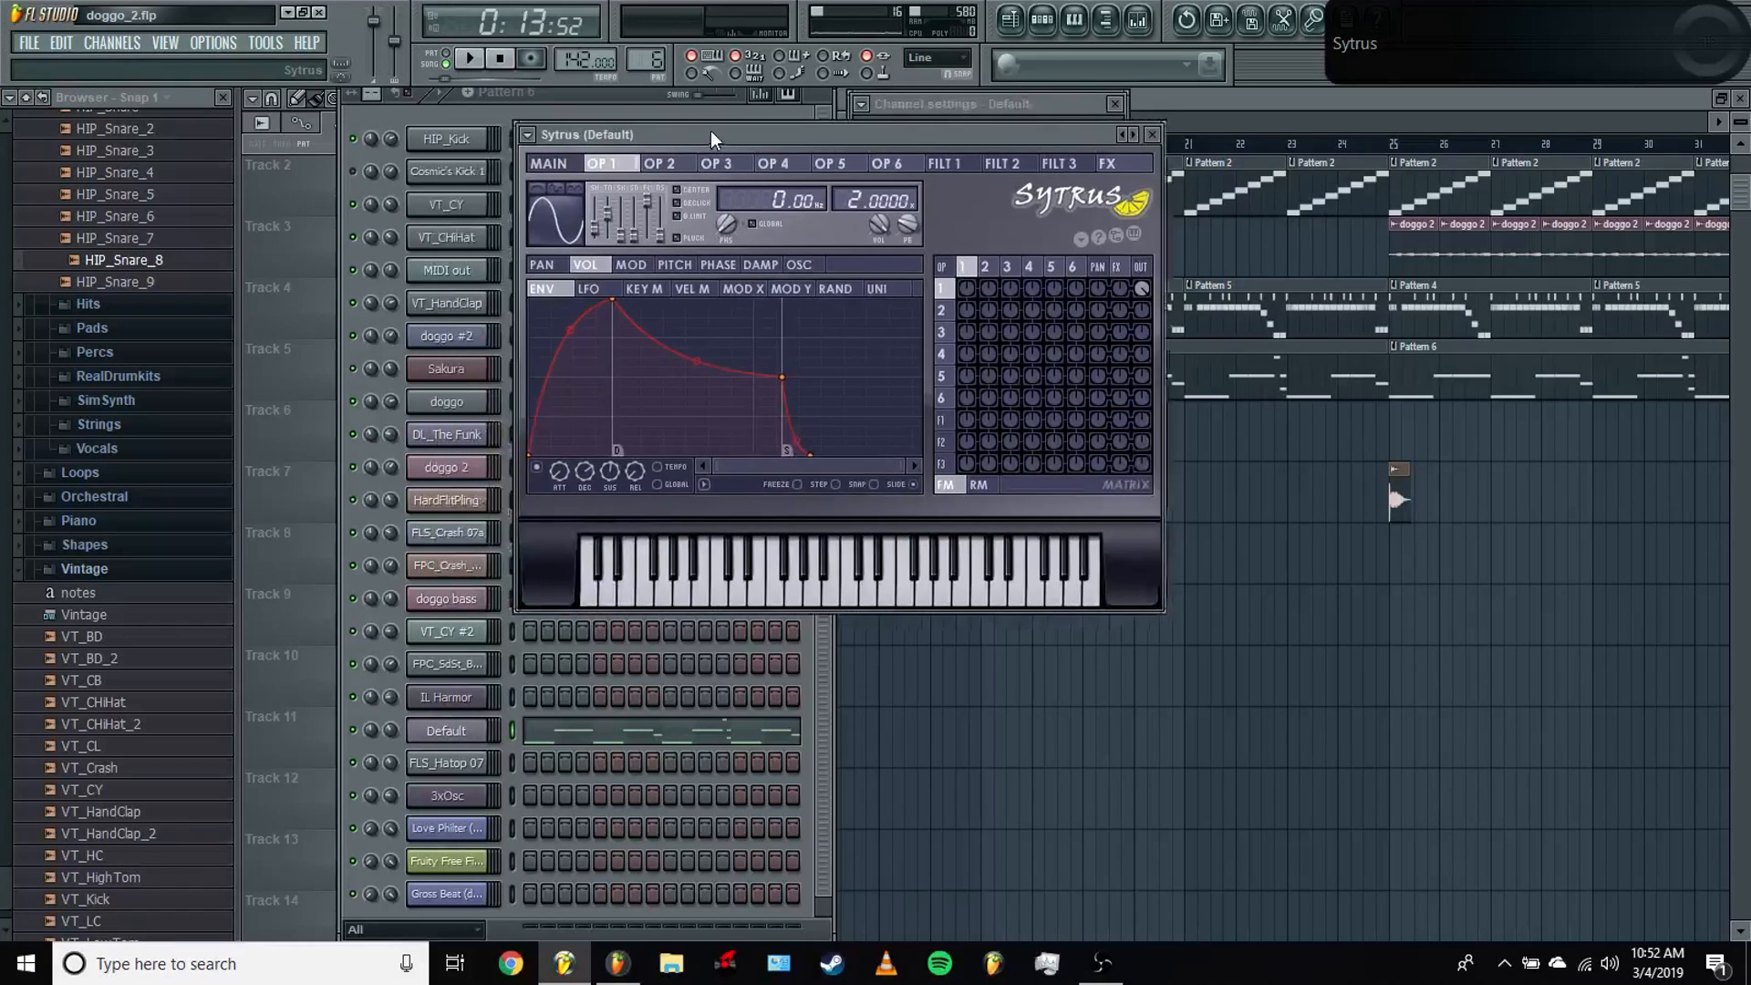
# Step: Switch to the doggo_2.flp project and open the piano roll of the Default Sytrus channel to show its bass notes
pyautogui.moveTo(719, 114); pyautogui.dragTo(773, 115)
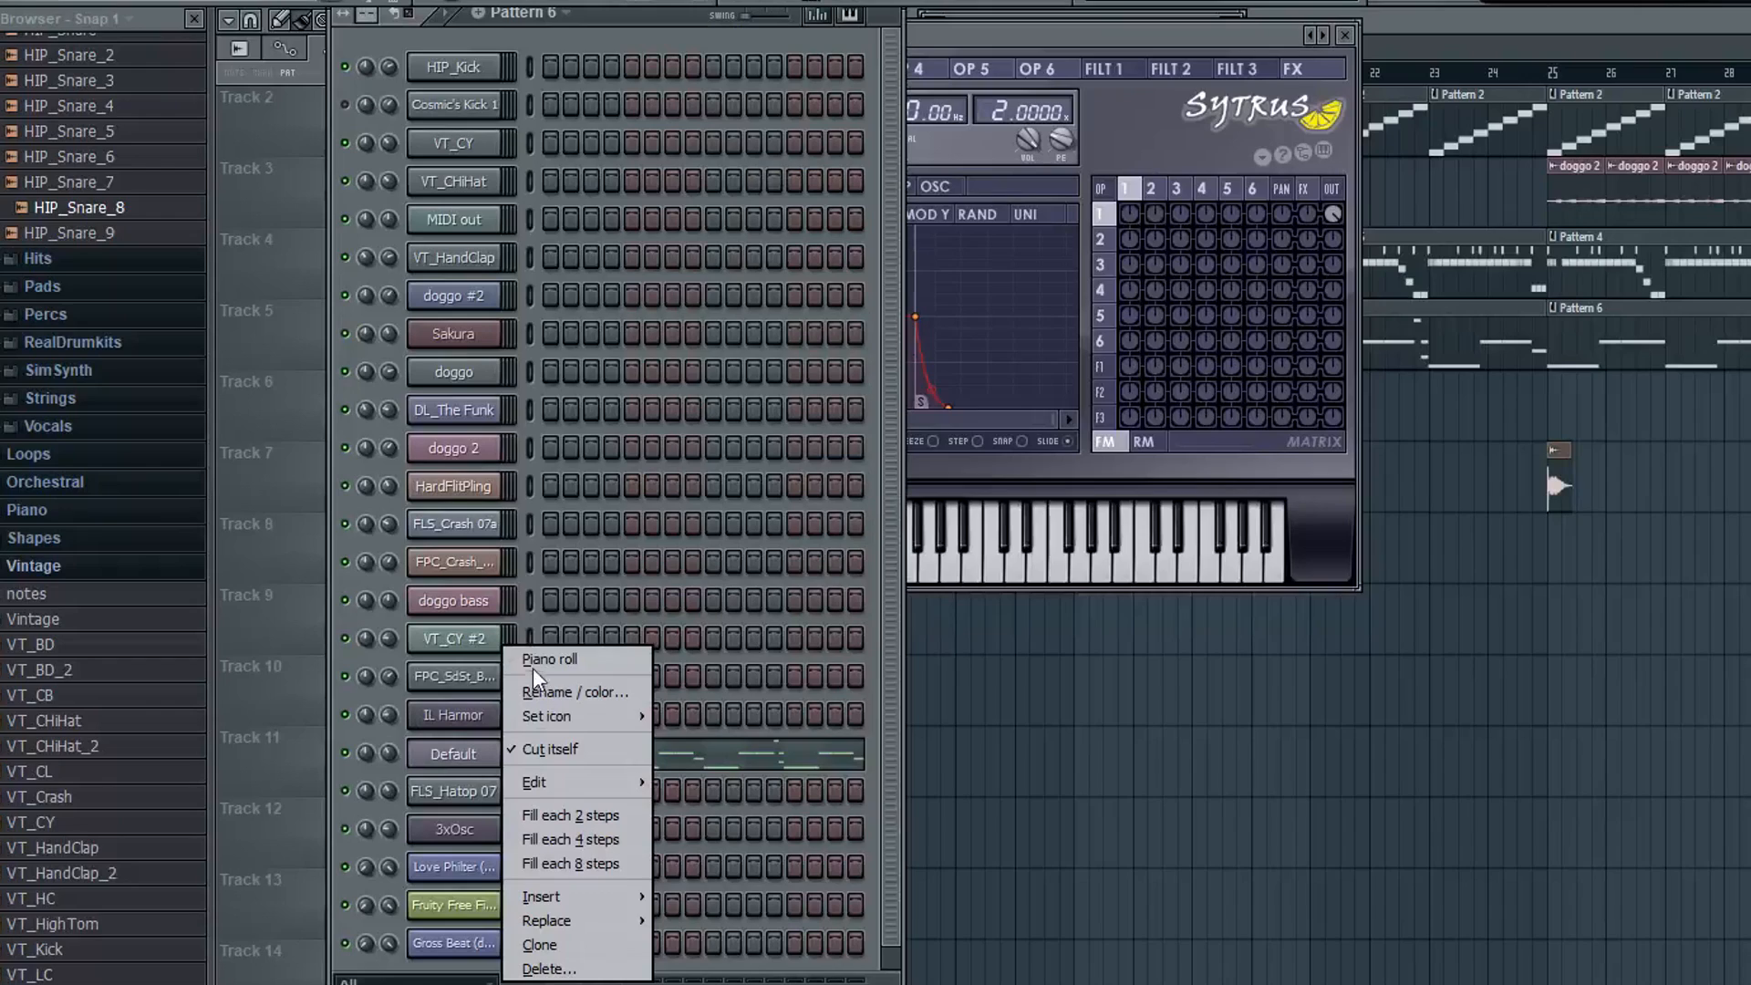
pyautogui.click(534, 665)
pyautogui.scroll(-3, 340, 331)
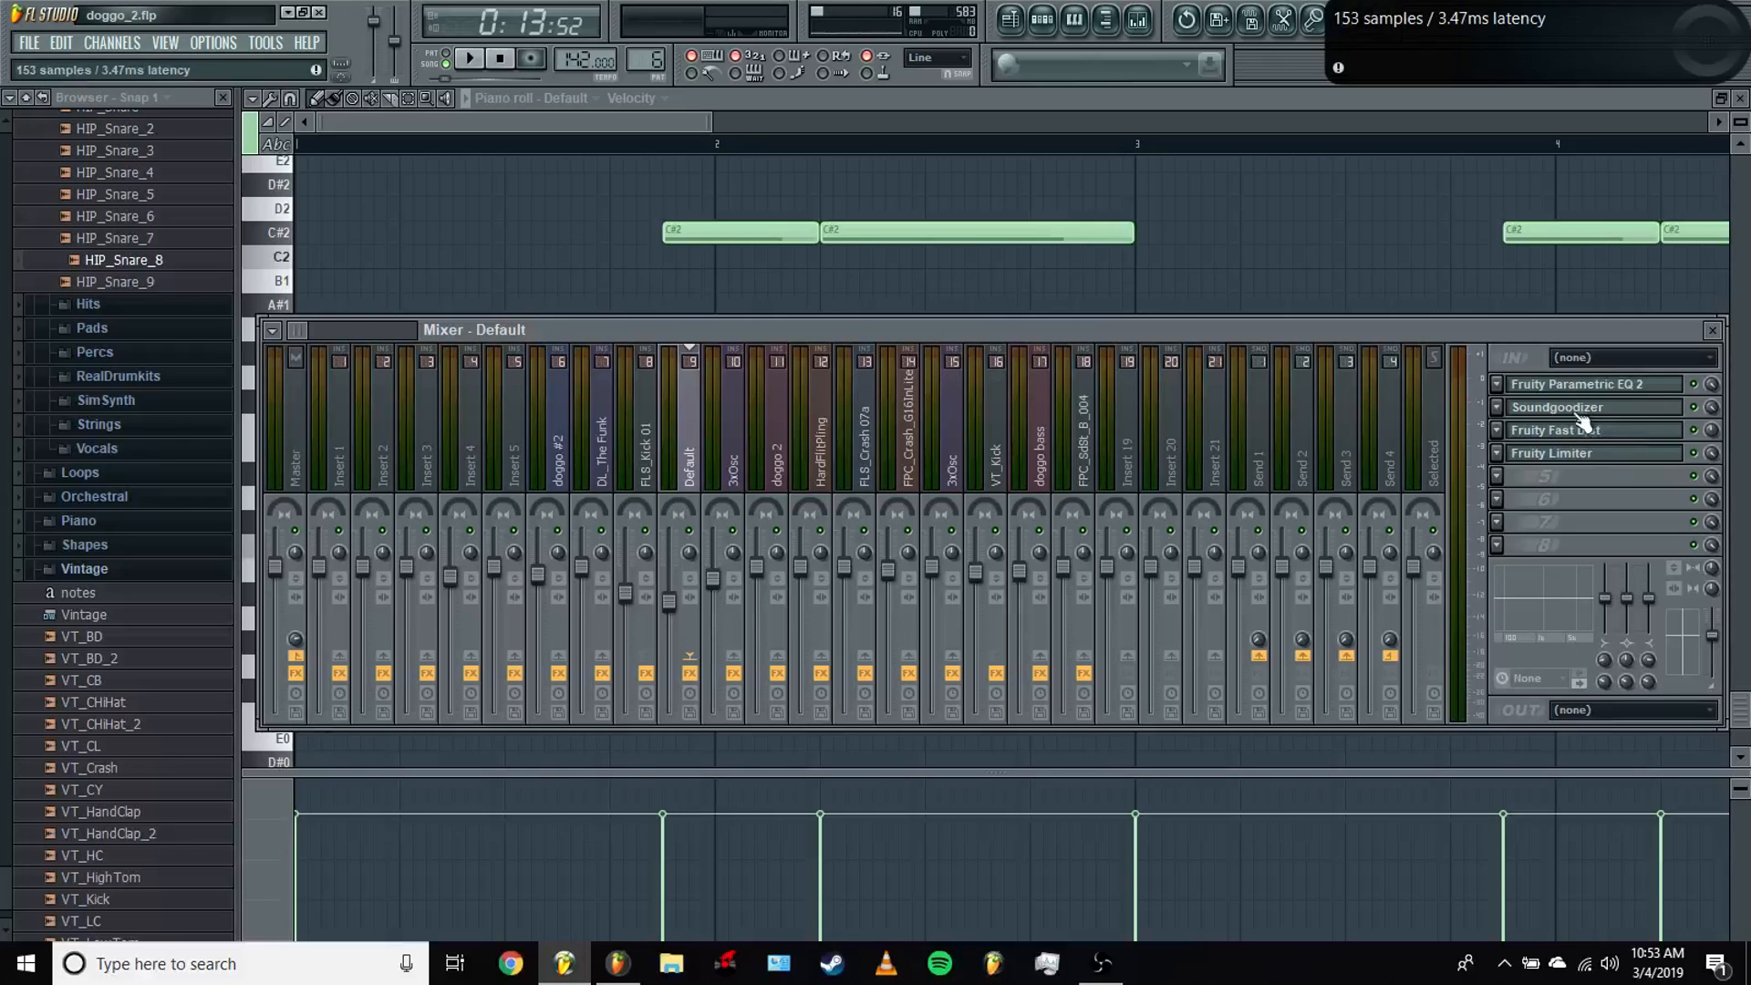
# Step: Open the Soundgoodizer and Fruity Fast Dist effects on the Default mixer track and play the bass pattern
pyautogui.click(1582, 412)
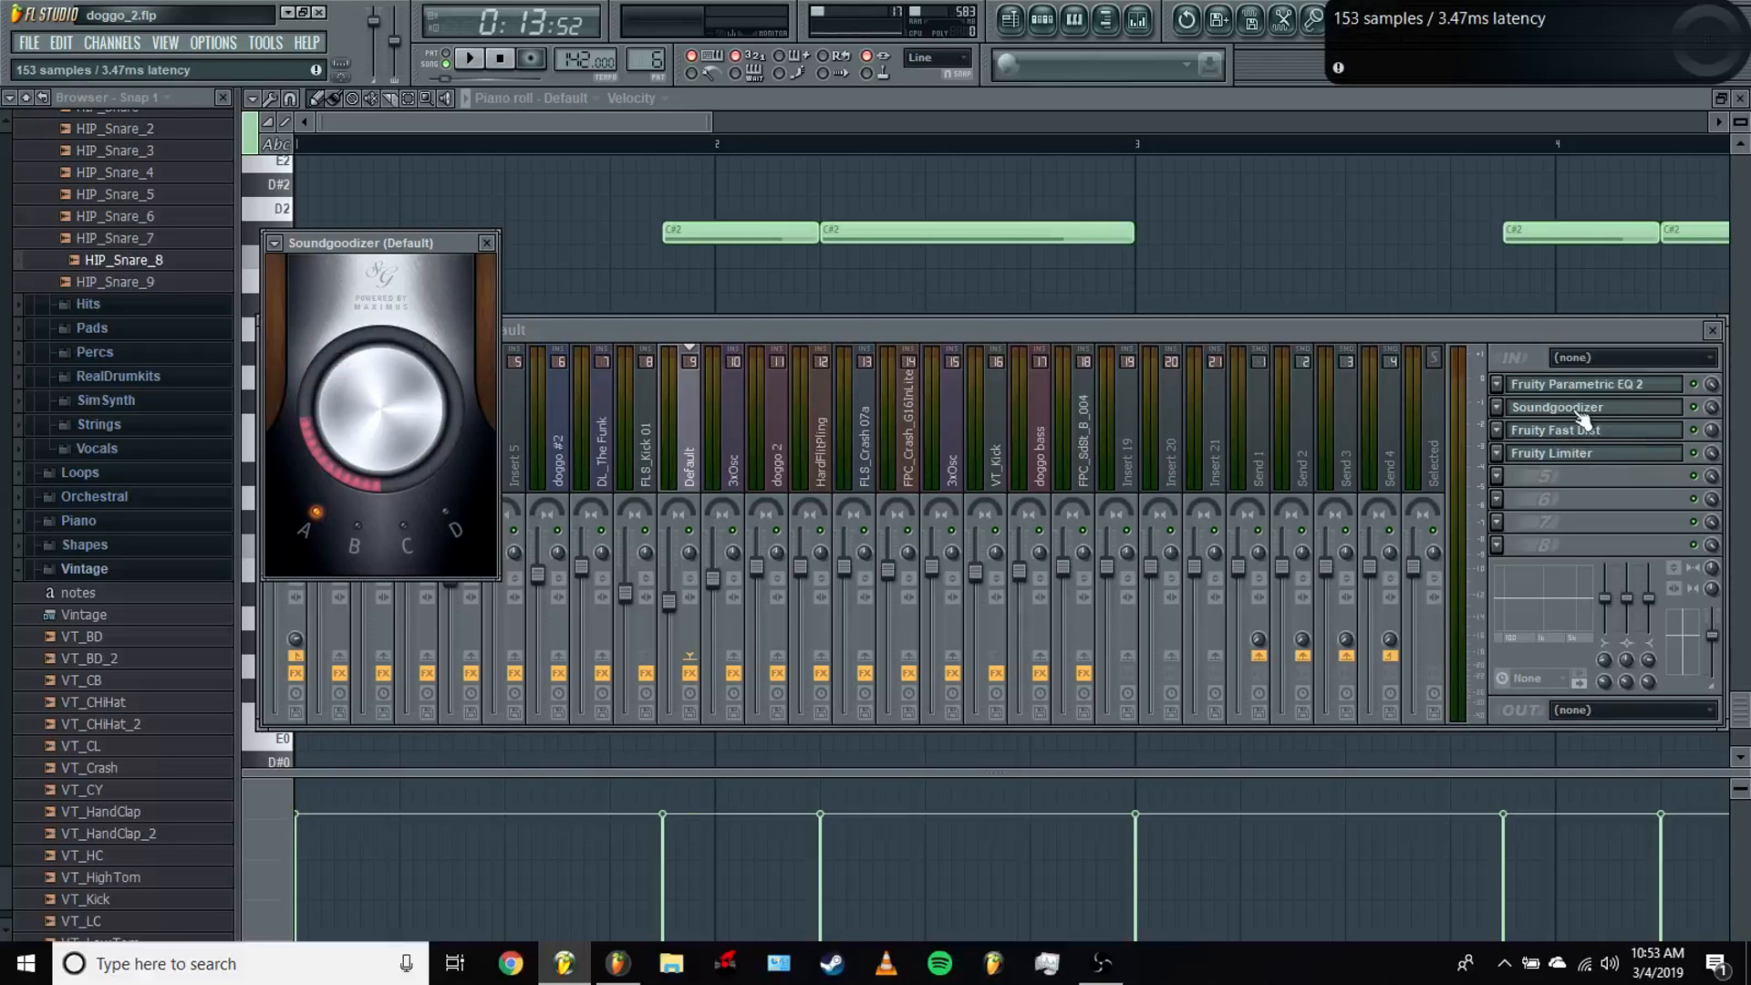
pyautogui.click(1584, 426)
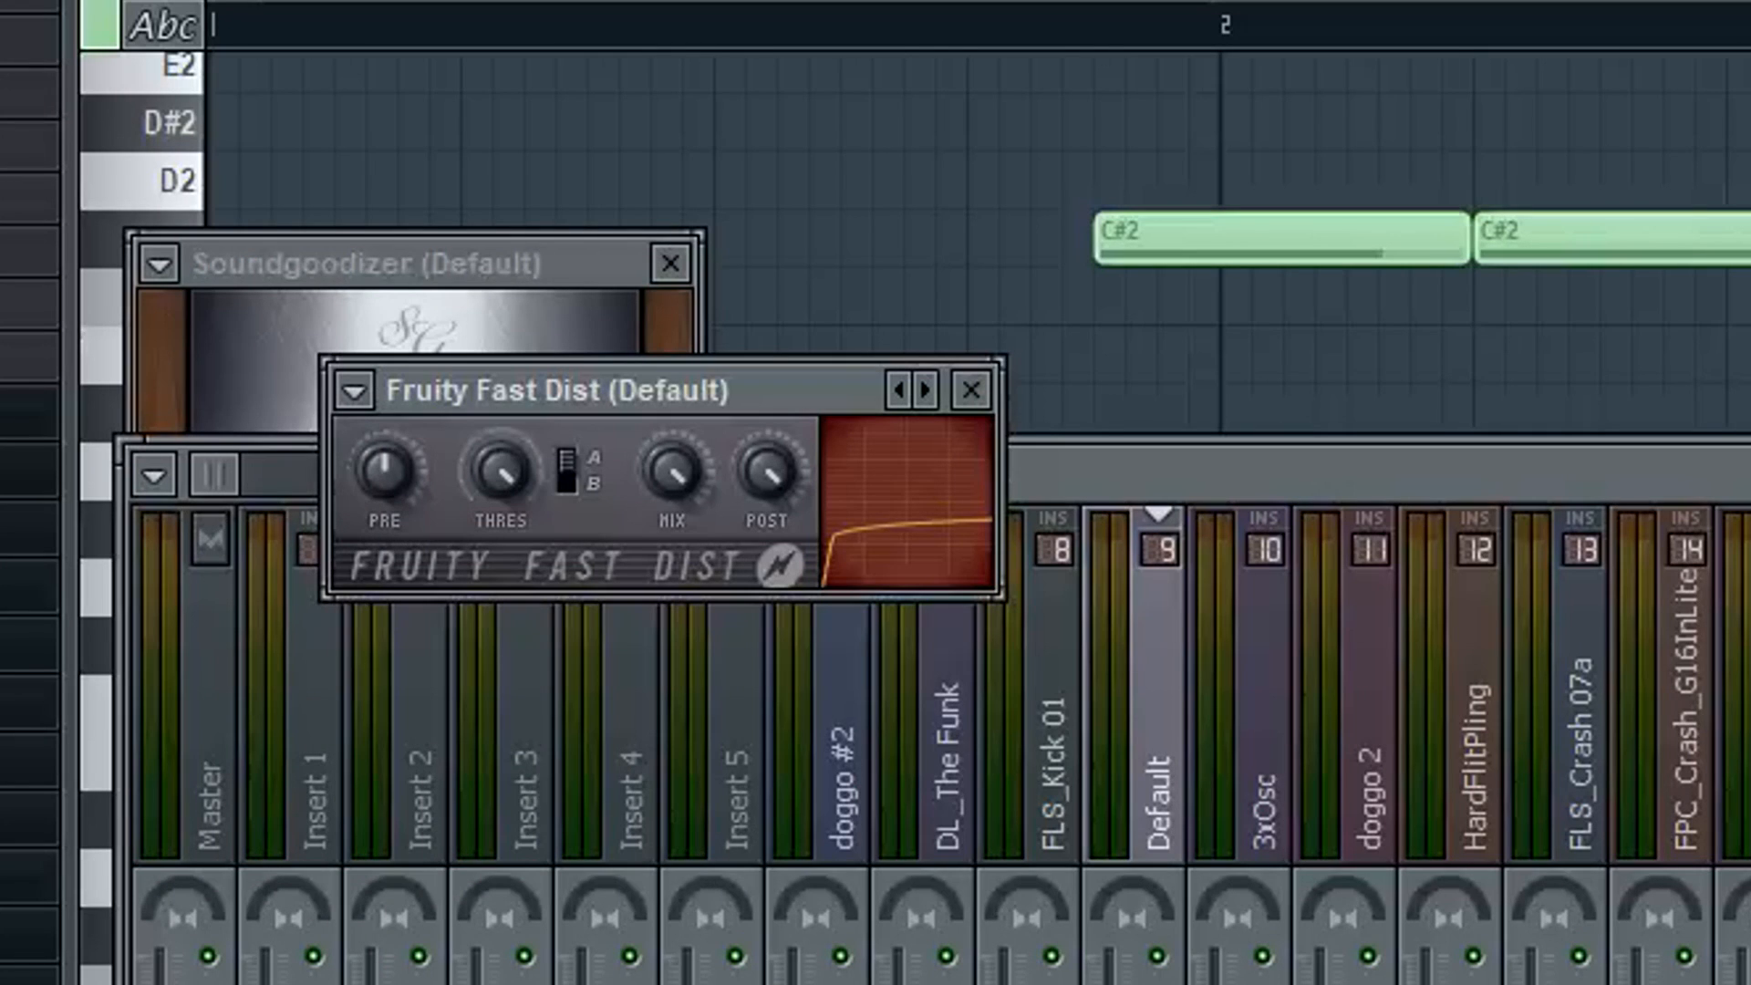
pyautogui.press('space')
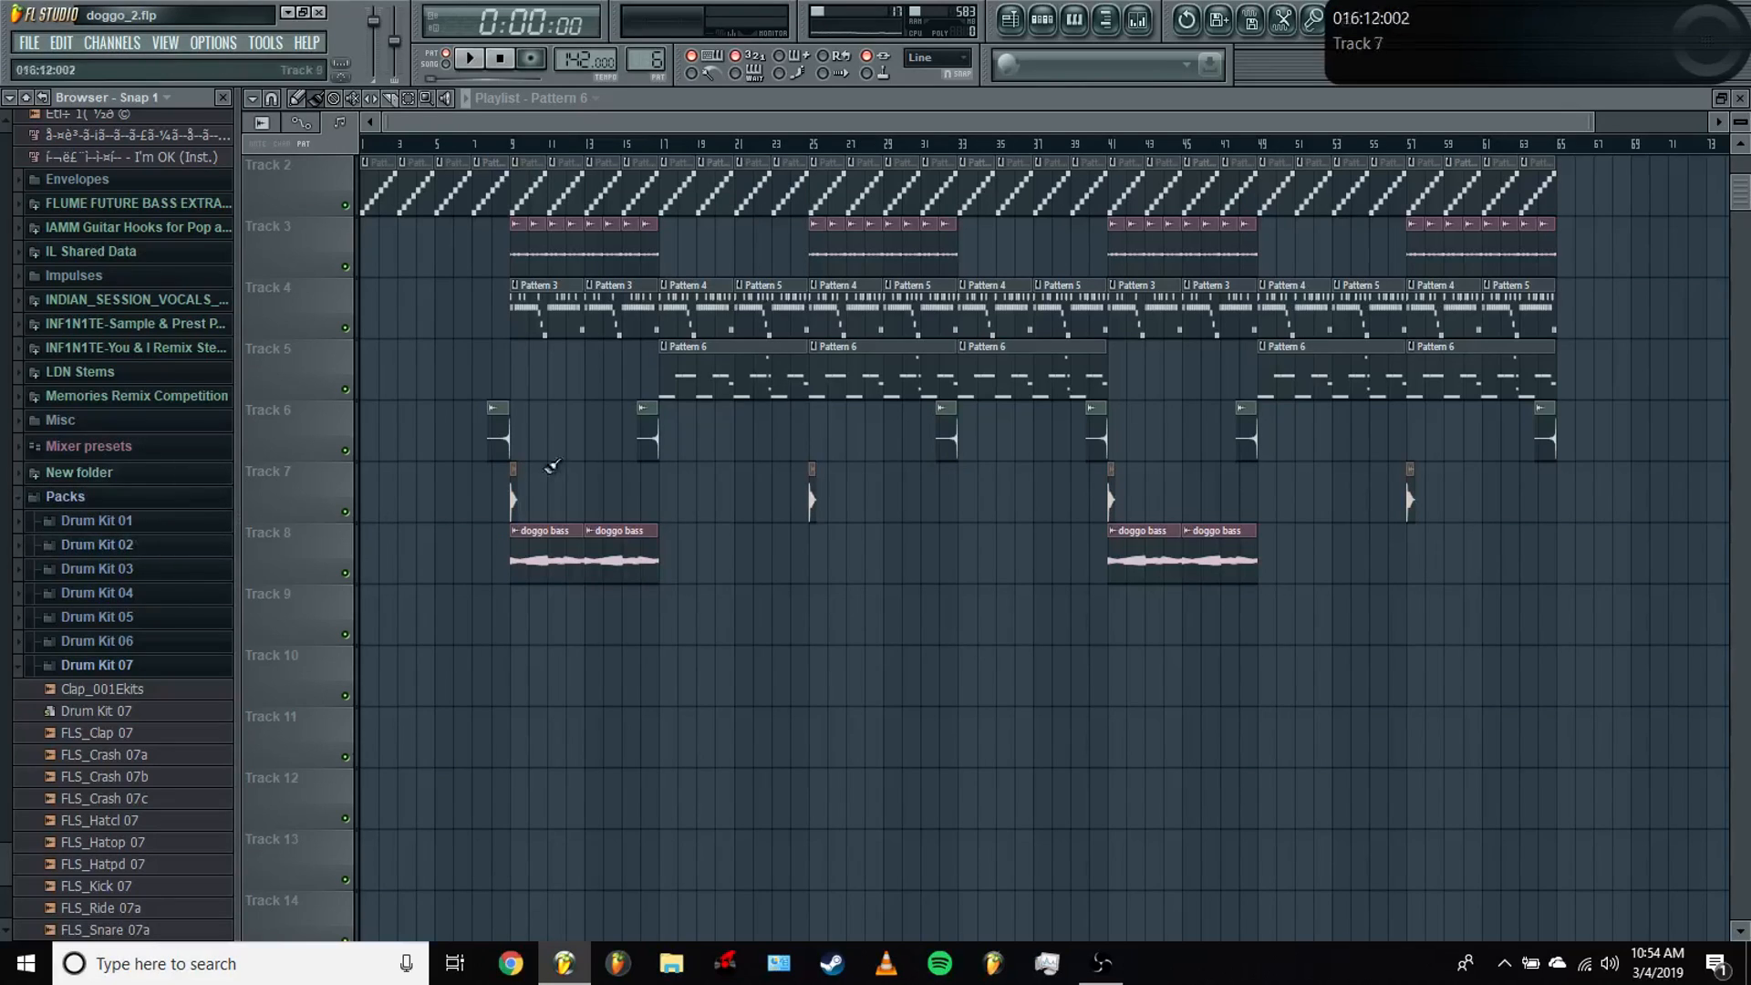
# Step: Look through the browser's drum kit and Vintage sample folders for the drum sounds used in the beat
pyautogui.scroll(-5, 91, 465)
pyautogui.scroll(-15, 138, 577)
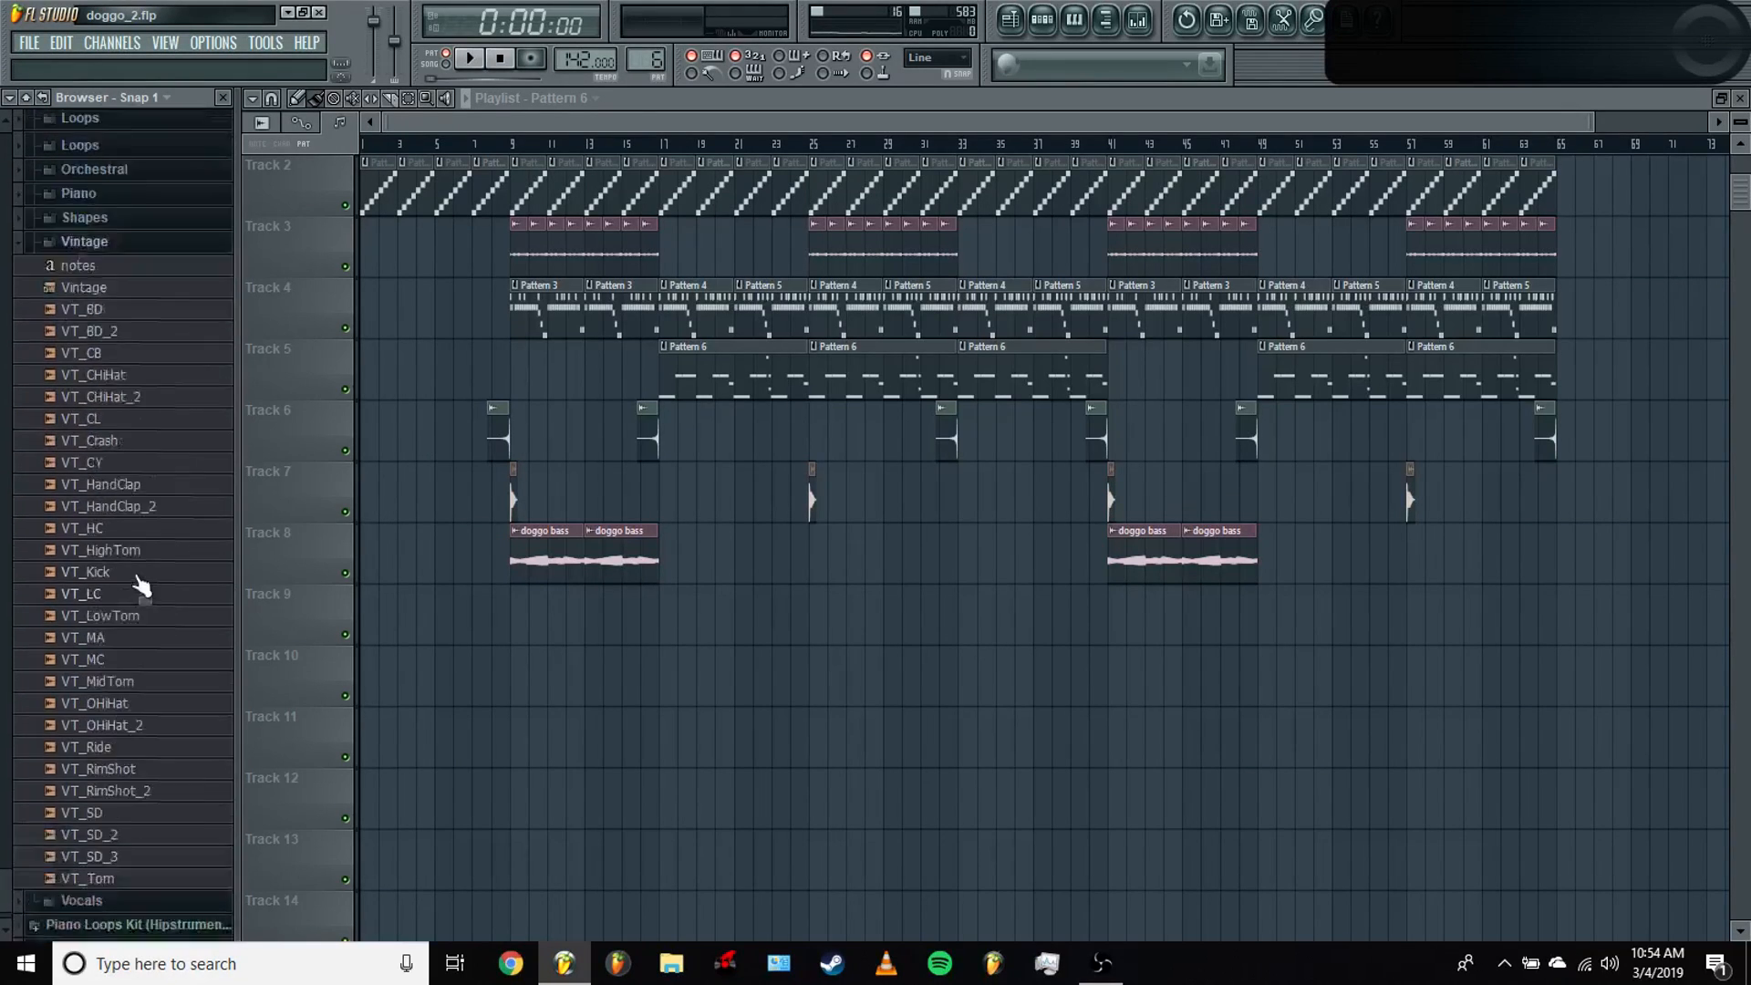
pyautogui.scroll(8, 135, 333)
pyautogui.scroll(4, 144, 476)
pyautogui.scroll(10, 178, 461)
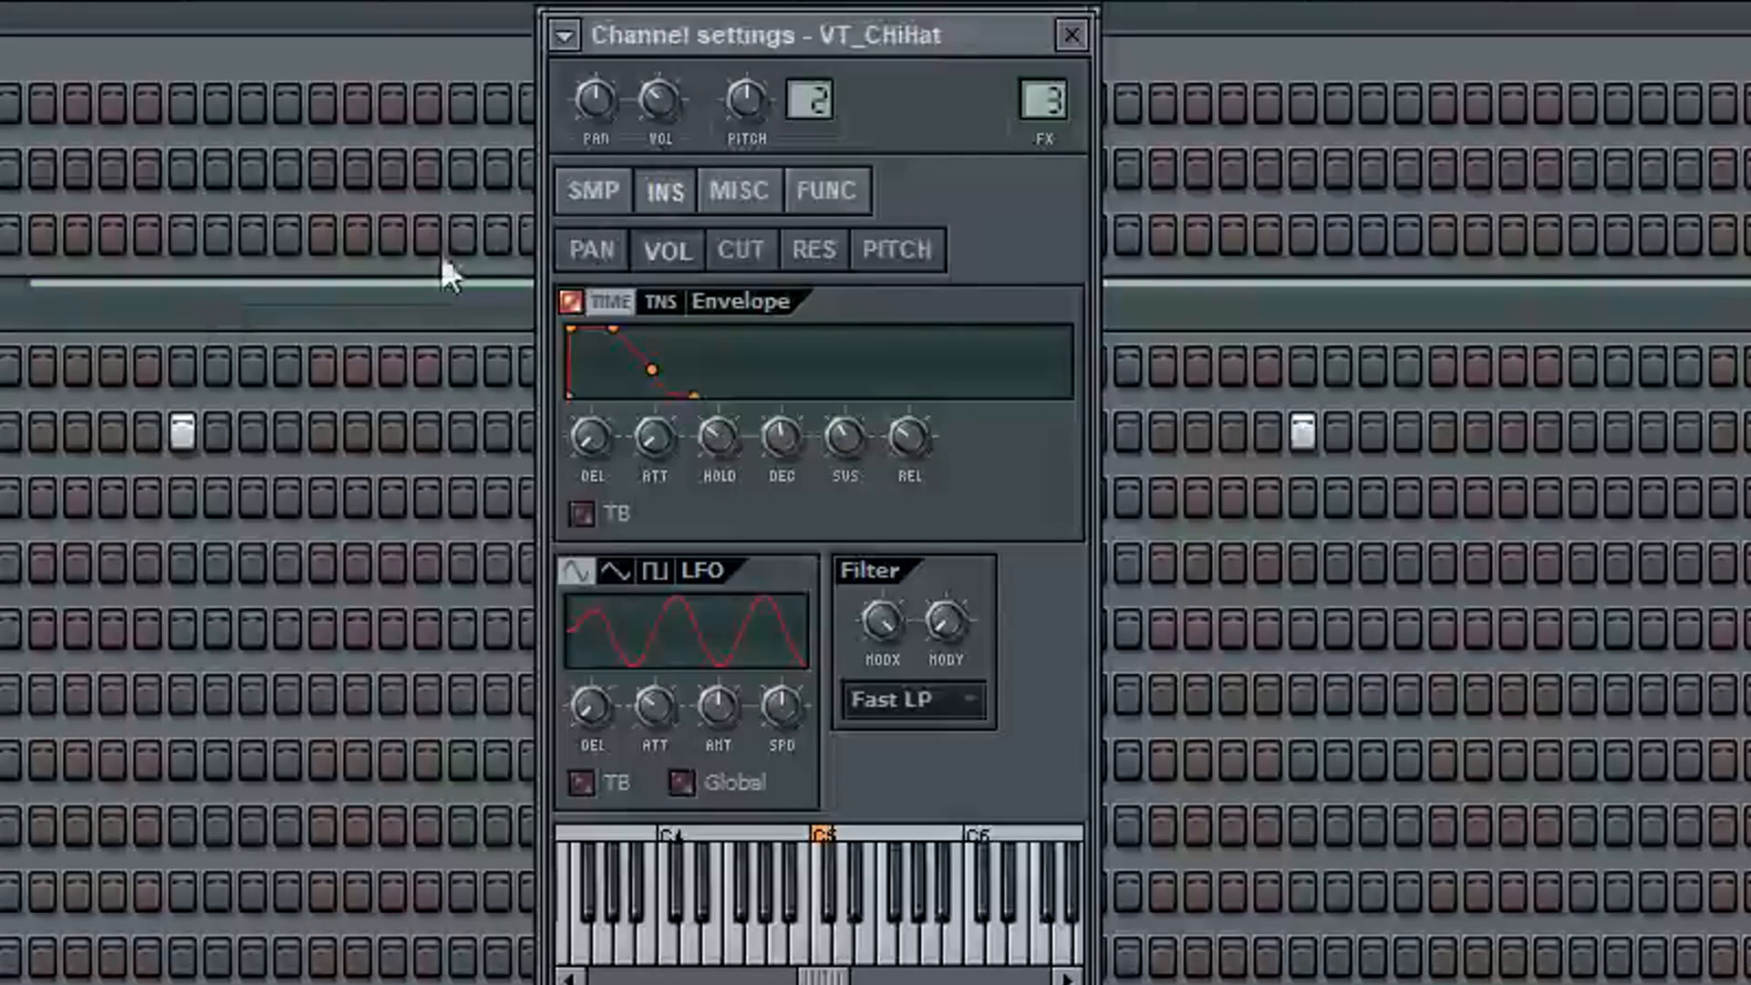
# Step: Show the sample settings of the VT_CHiHat channel and look through the HipHop samples in the browser
pyautogui.click(602, 203)
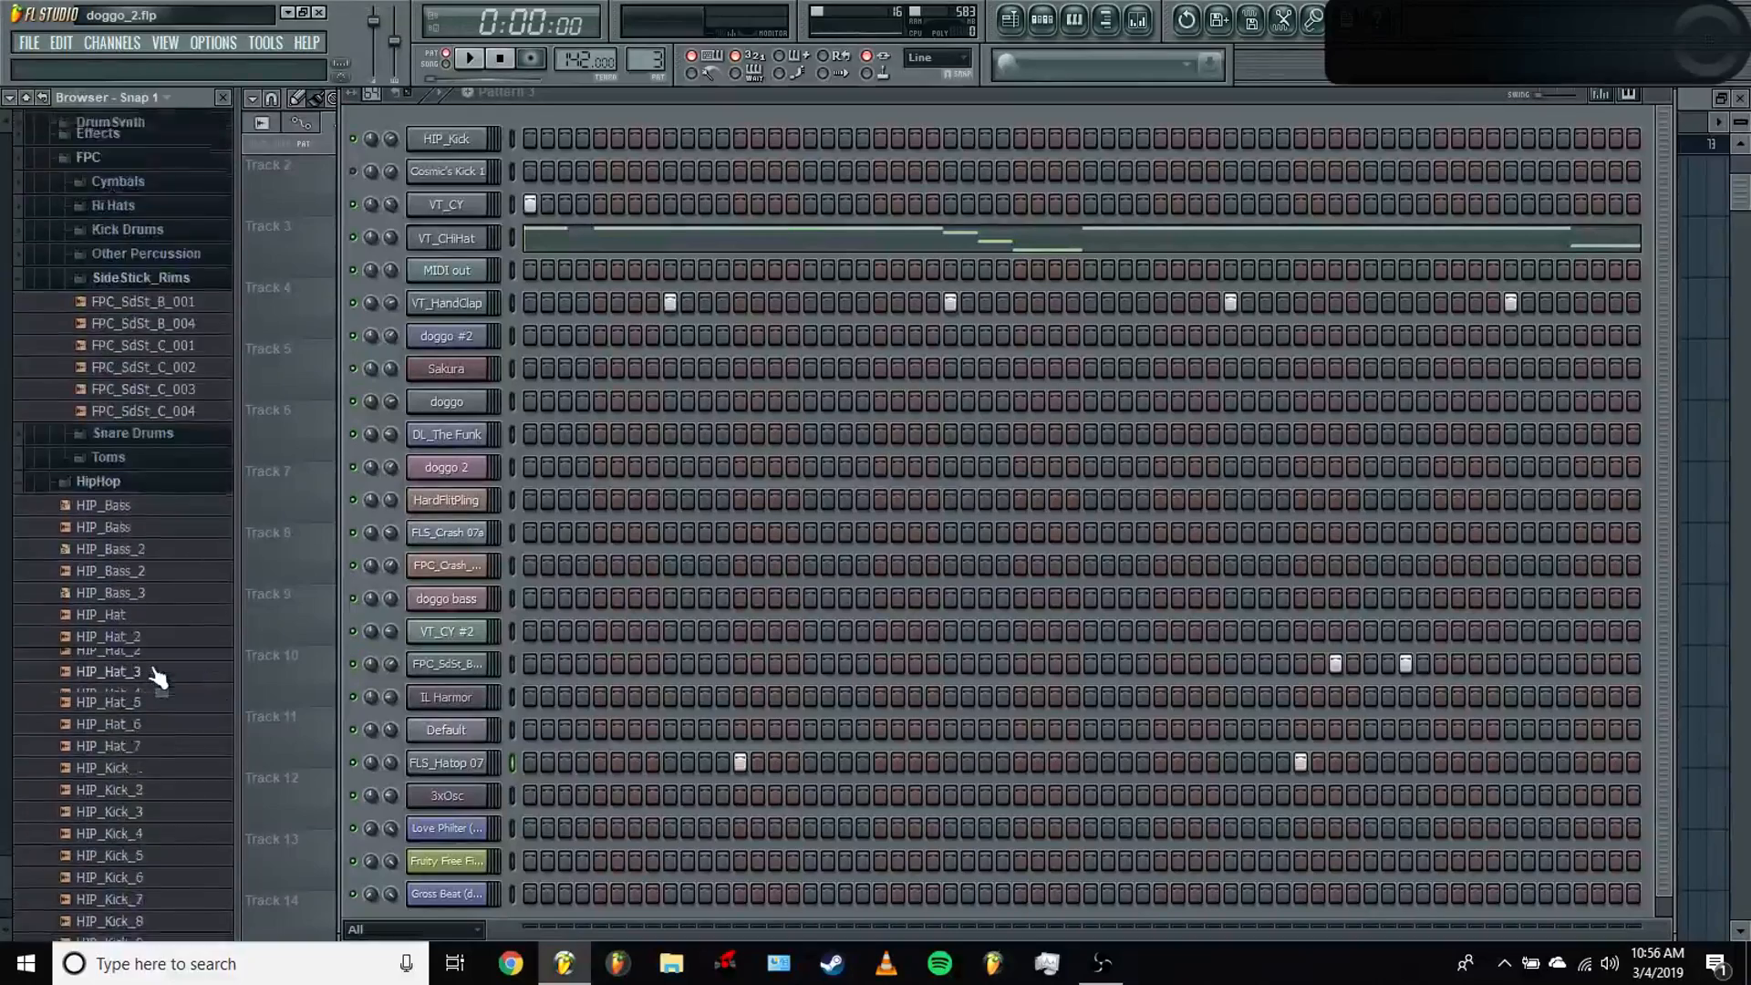
pyautogui.scroll(10, 157, 676)
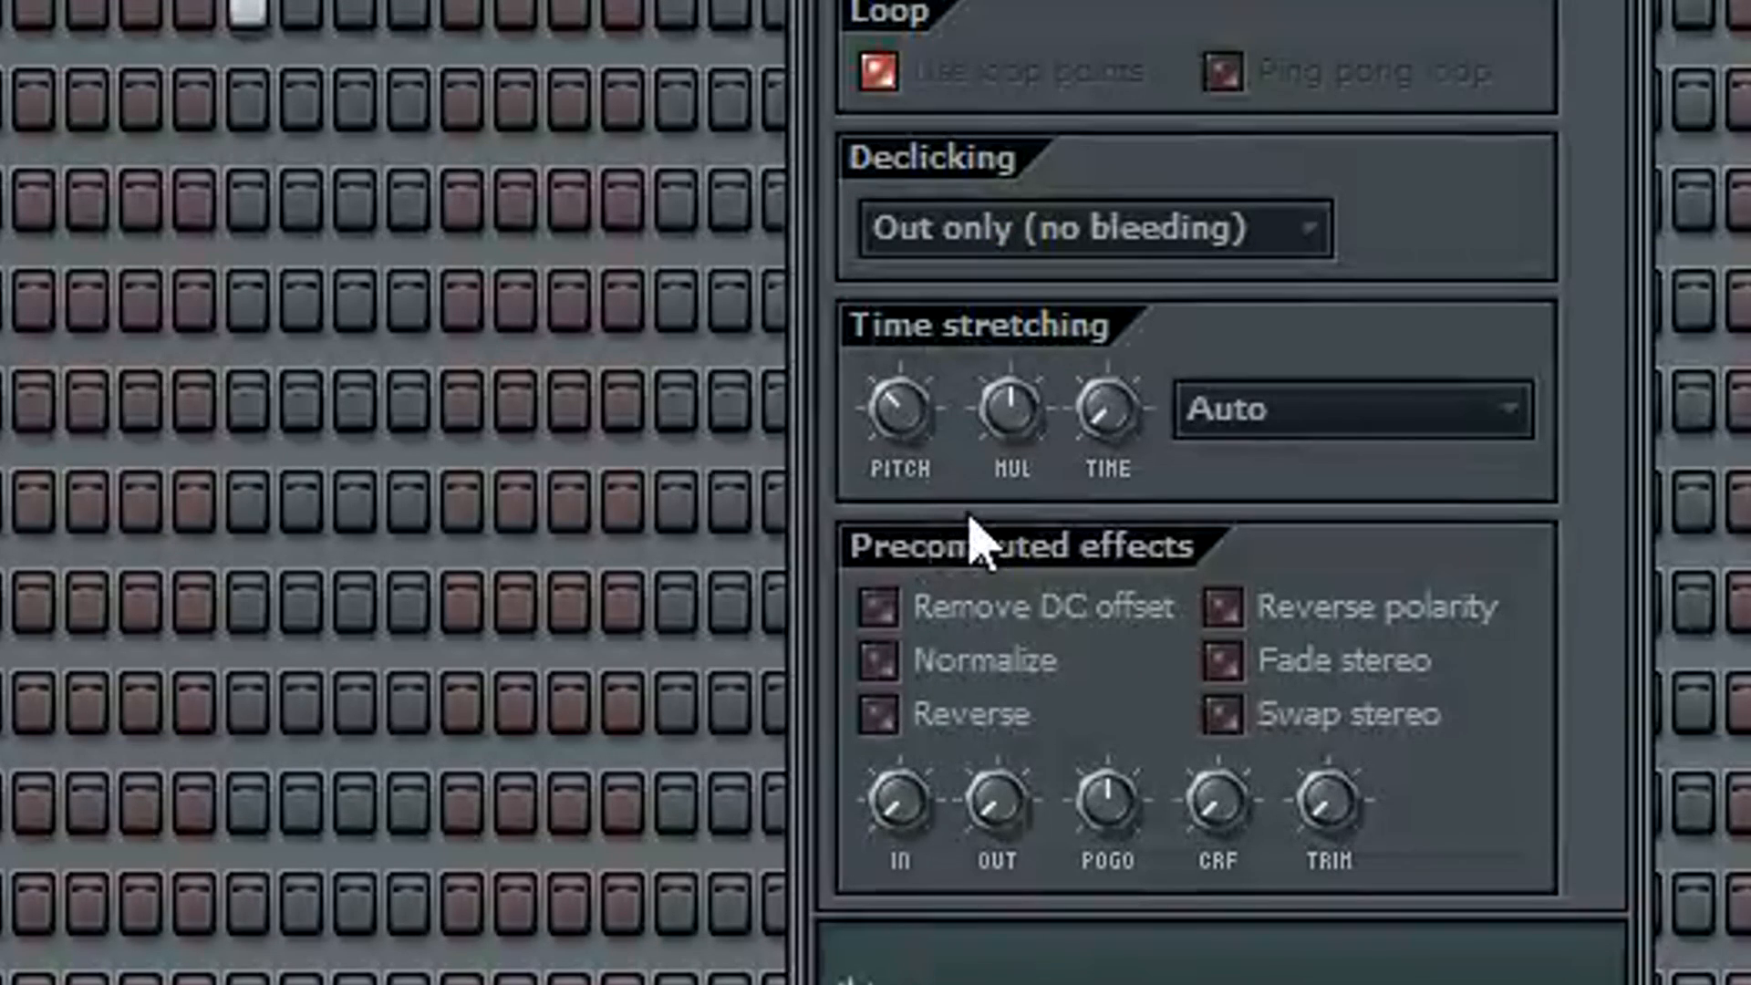
# Step: Show the volume envelope and sample settings of the FLS_Hatop 07 channel and play Pattern 3
pyautogui.click(503, 466)
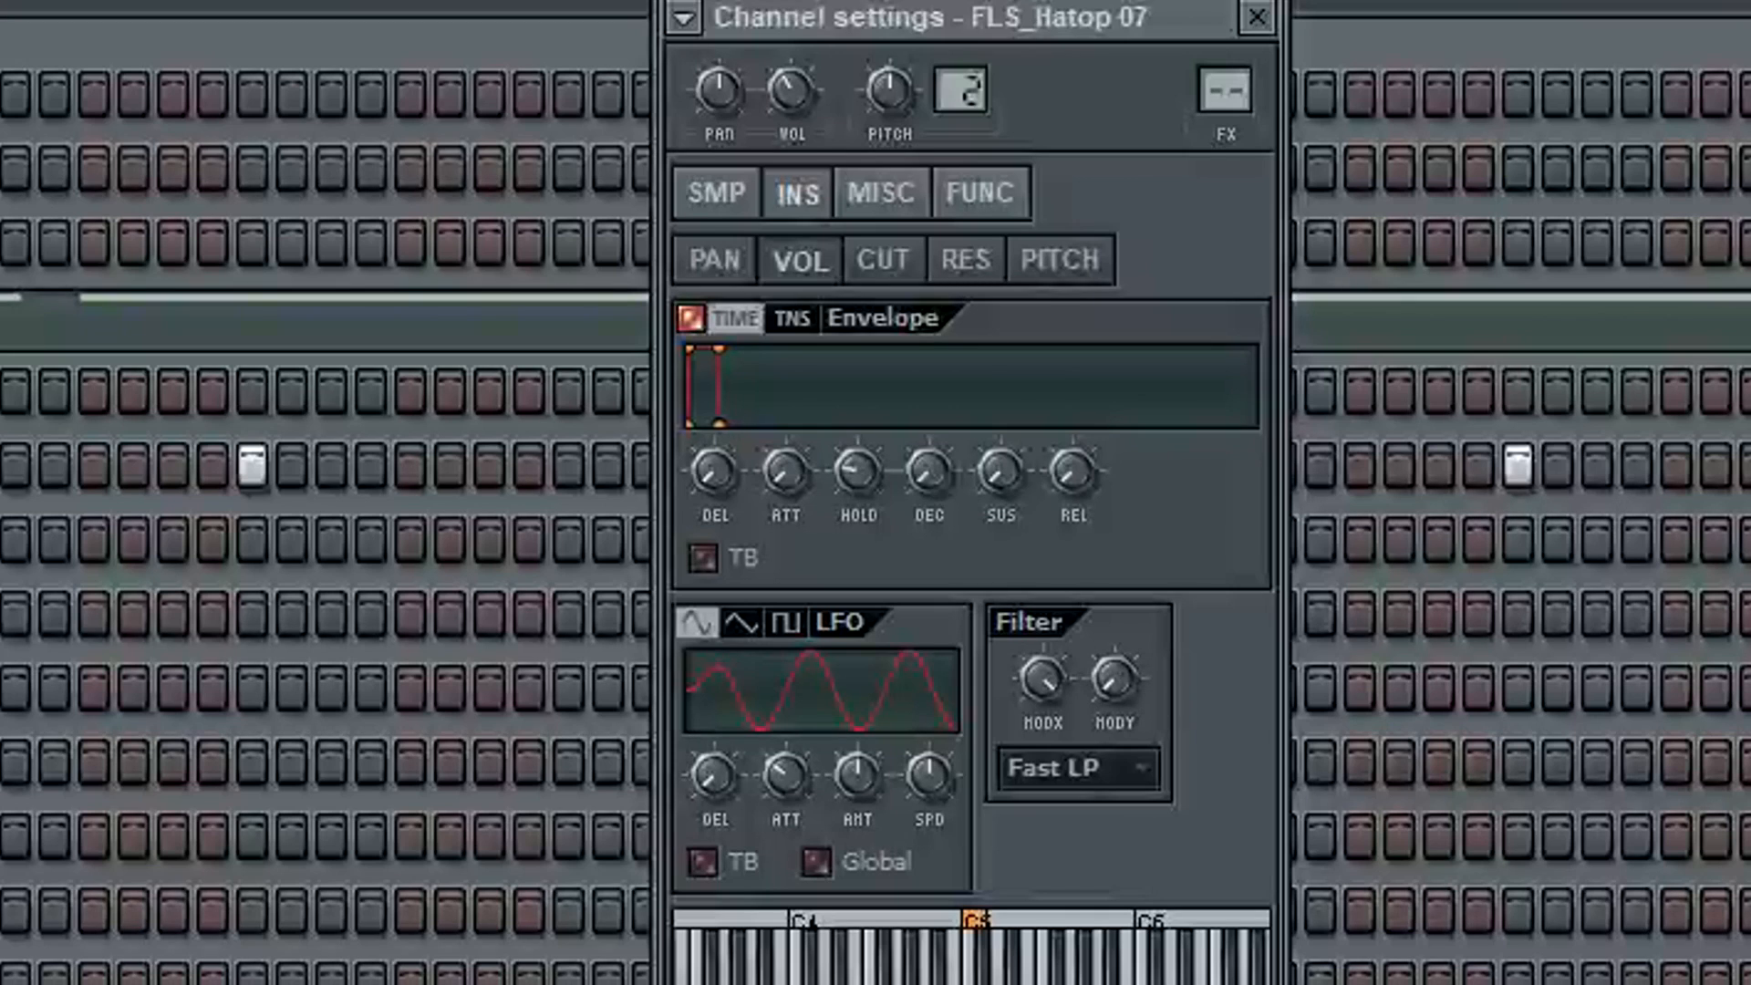
pyautogui.click(722, 190)
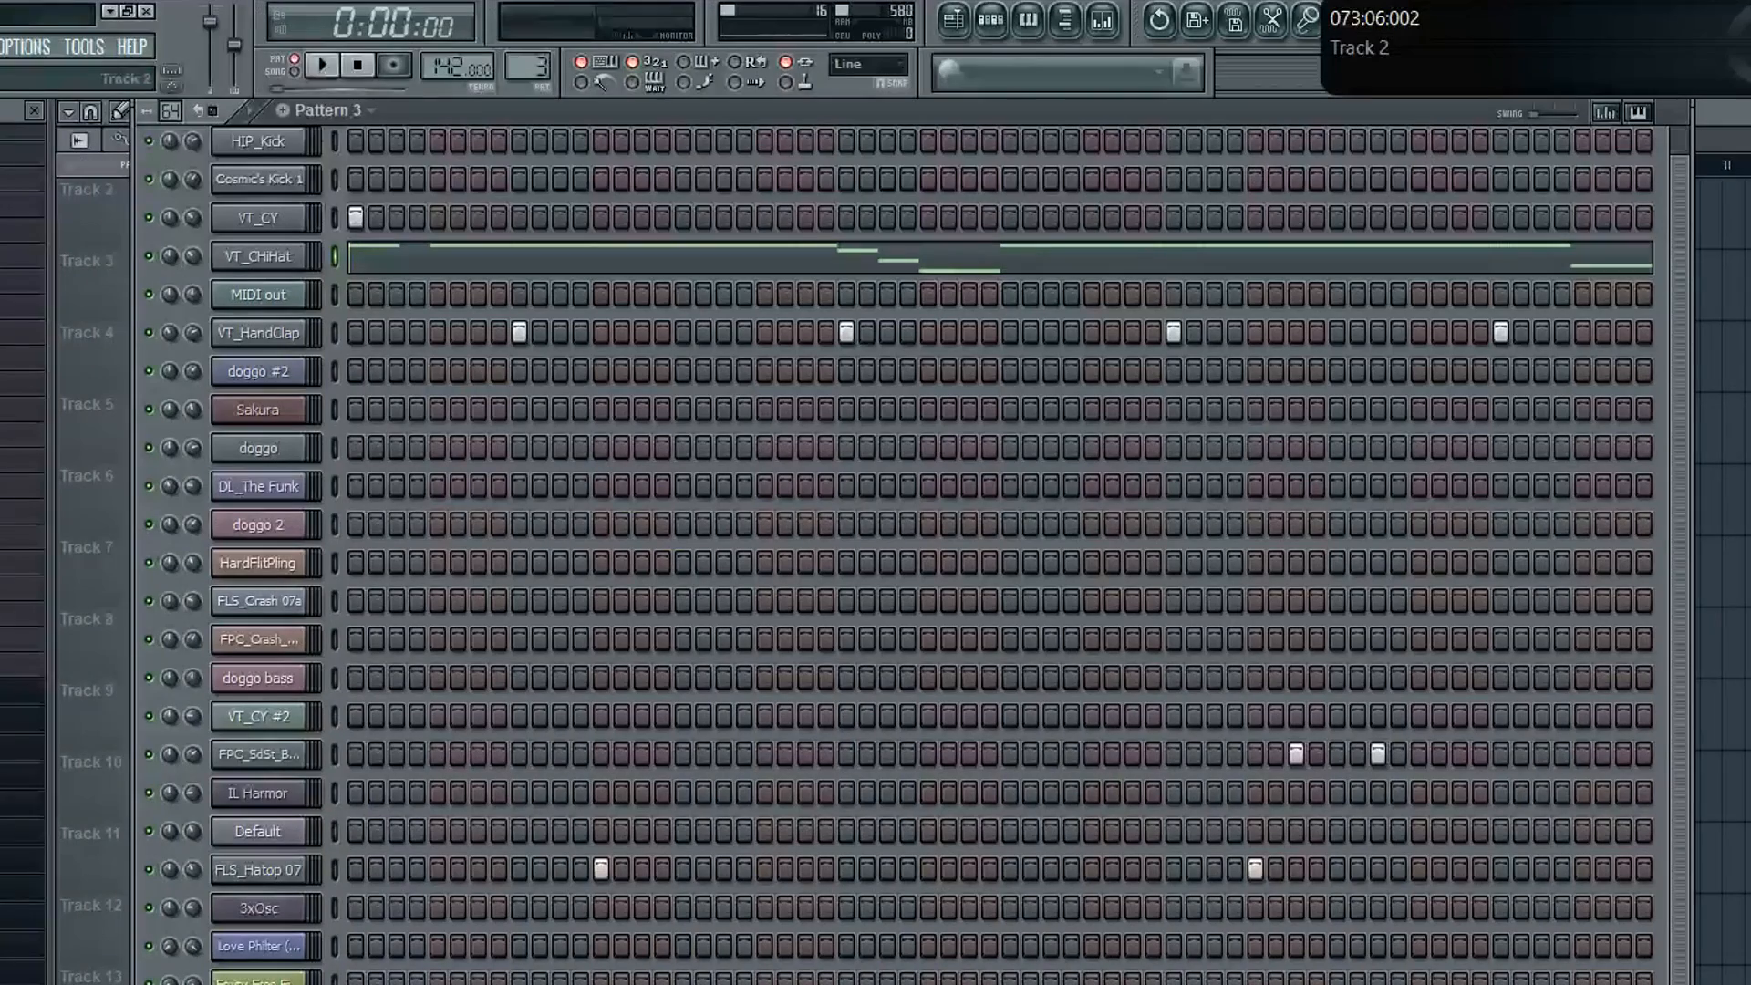
pyautogui.press('space')
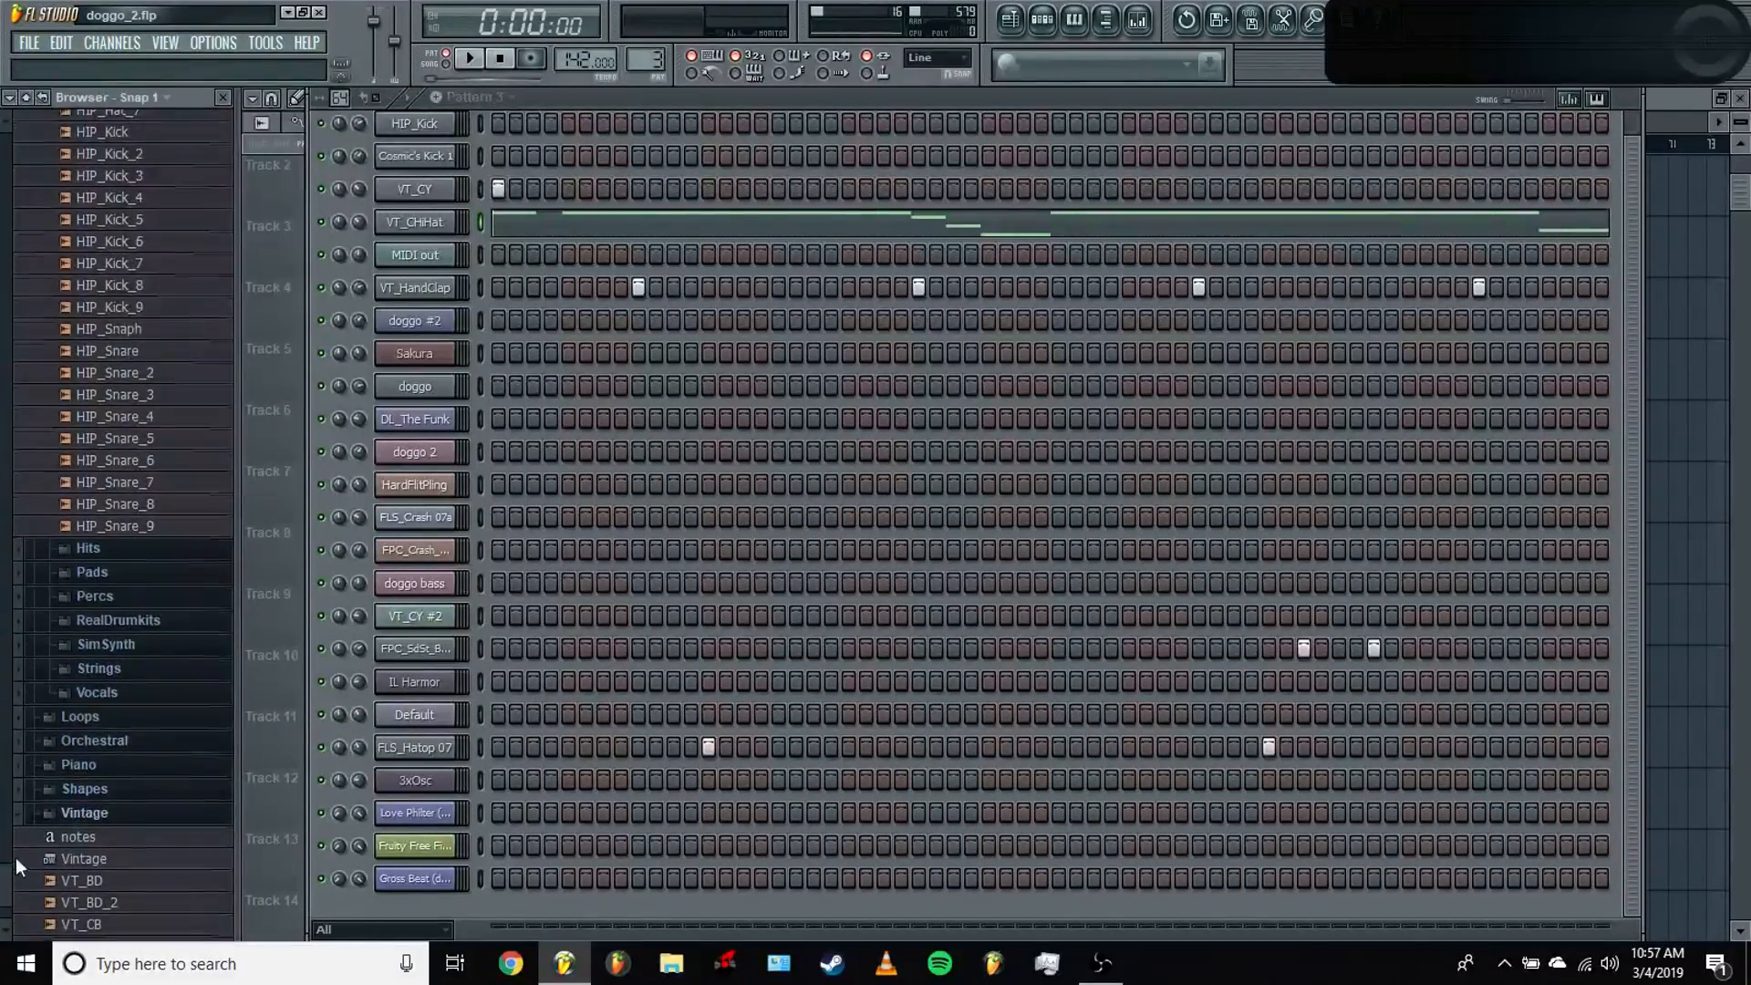
# Step: Preview the HIP_Kick sample from the HipHop folder and open the Fruity Limiter and Fruity Parametric EQ 2 effects on the VT_Kick mixer track
pyautogui.scroll(5, 133, 638)
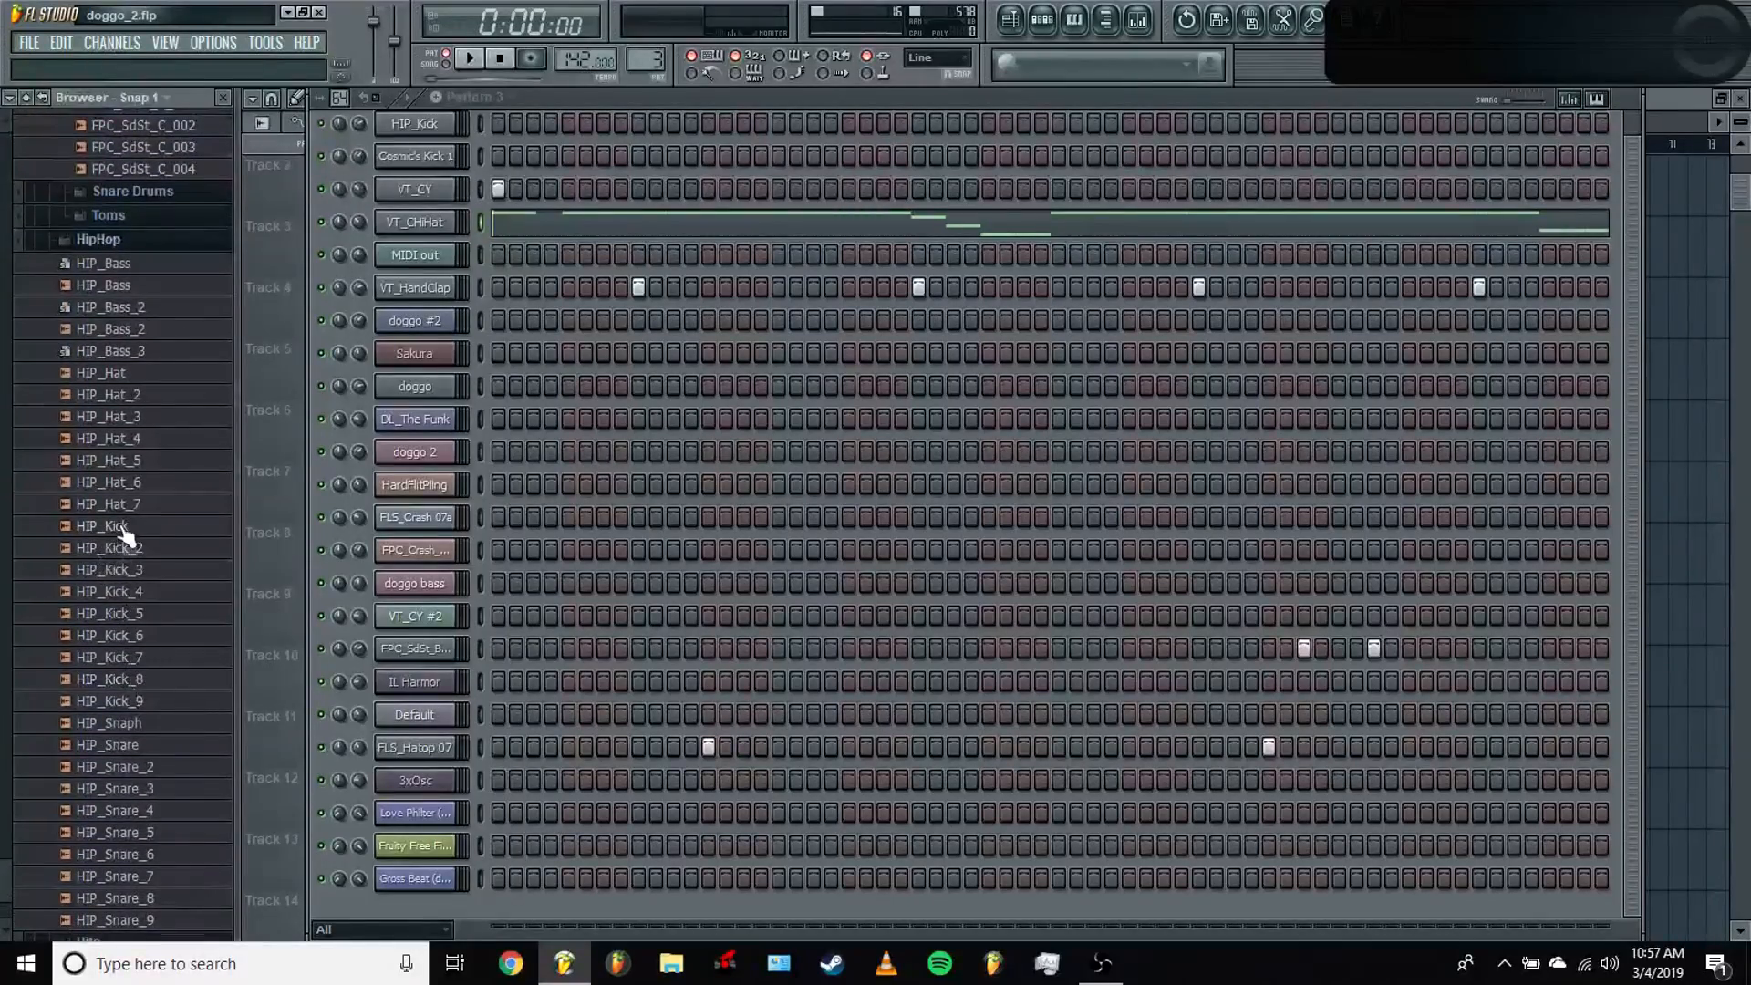
pyautogui.click(128, 530)
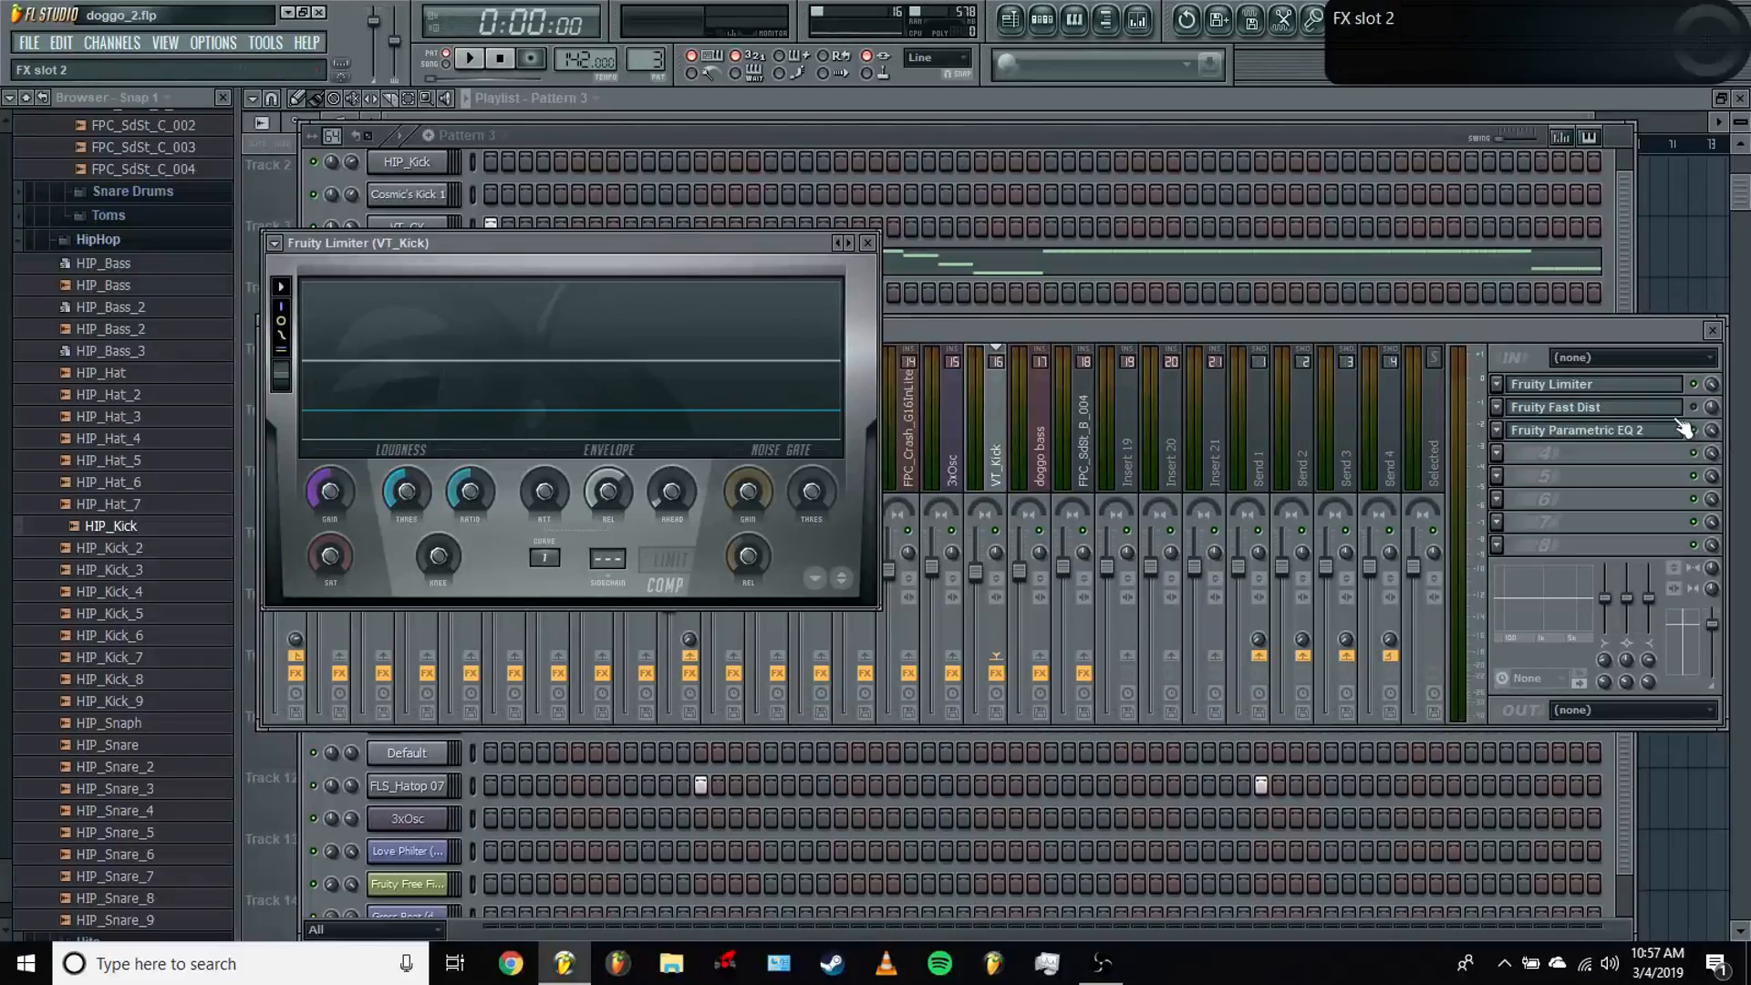
pyautogui.click(1635, 432)
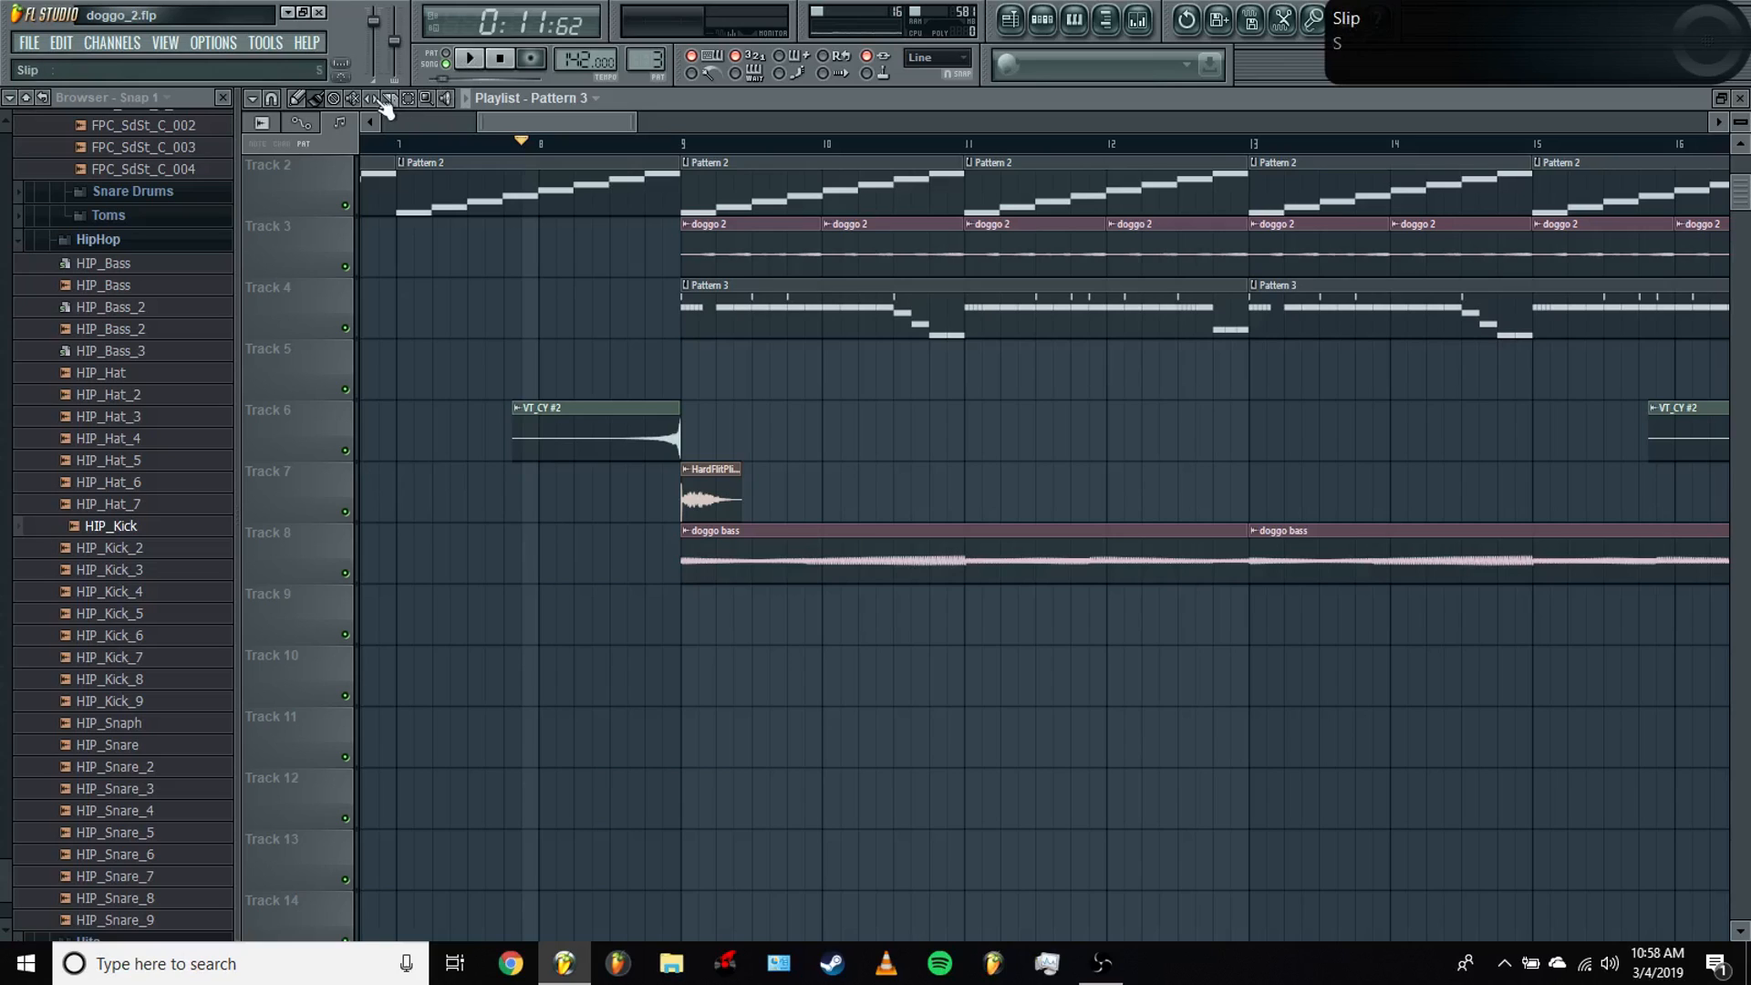
# Step: Audition the reversed VT_CY #2 cymbal clip and the HardFlitPling clip in the playlist with the playback tool
pyautogui.click(442, 100)
pyautogui.click(580, 436)
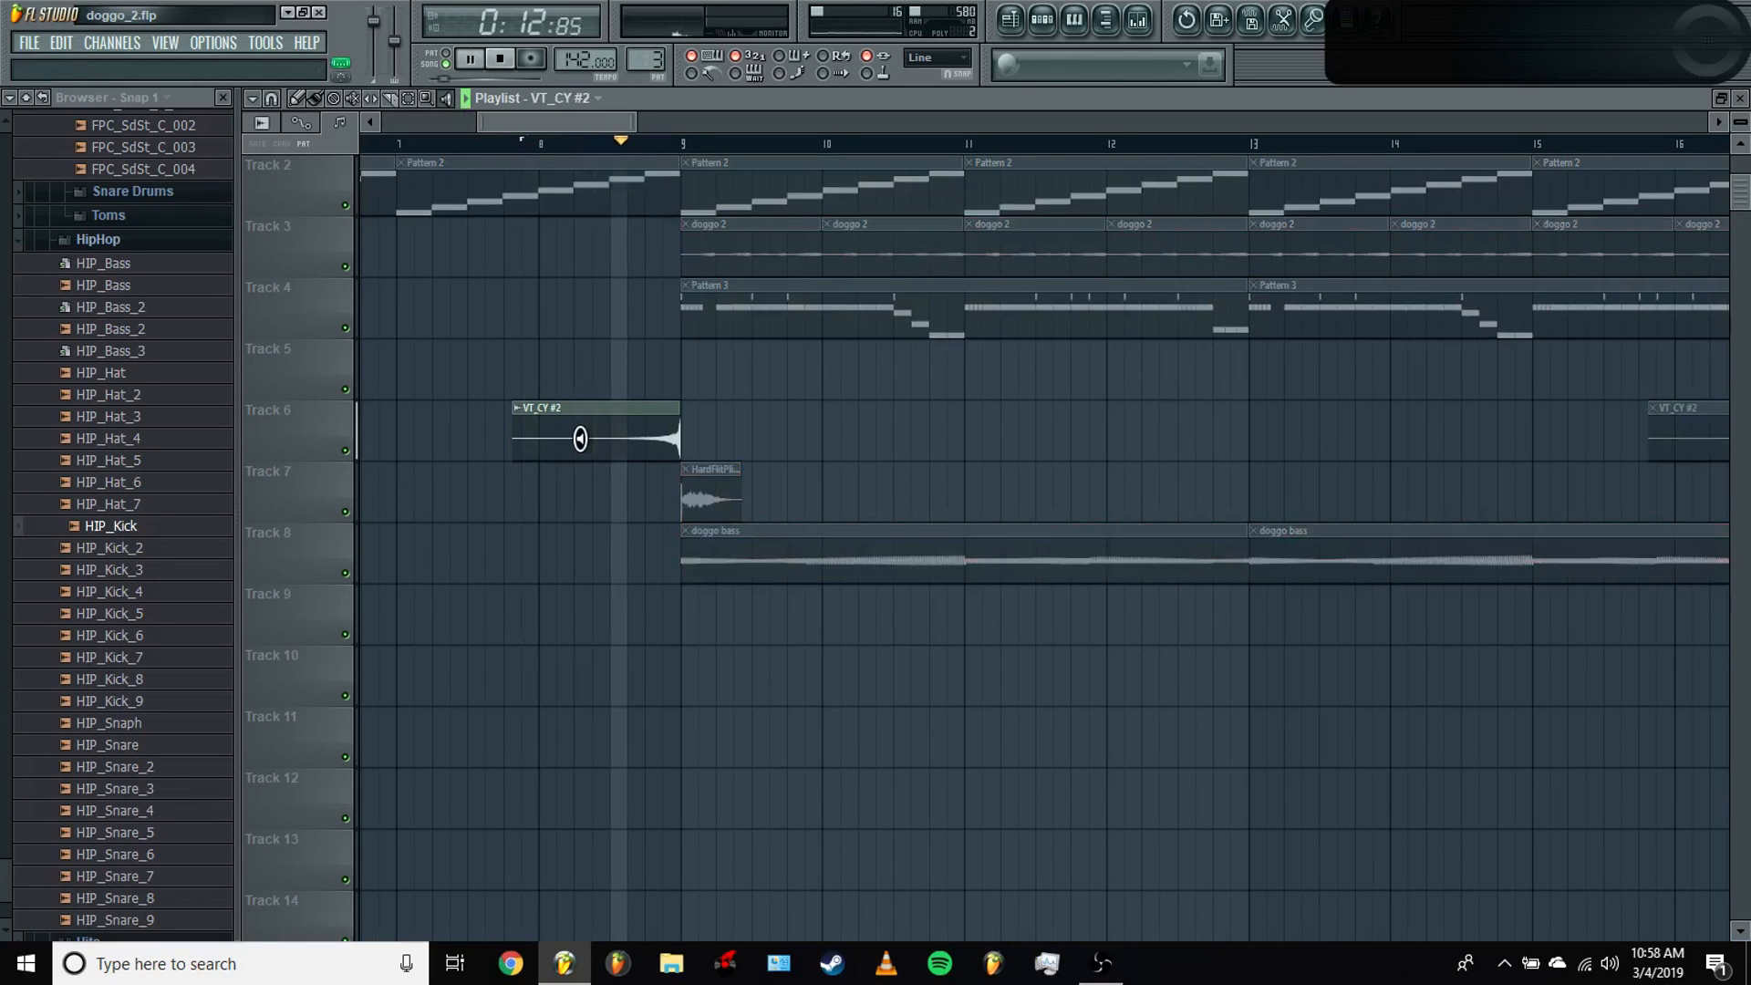
pyautogui.click(688, 492)
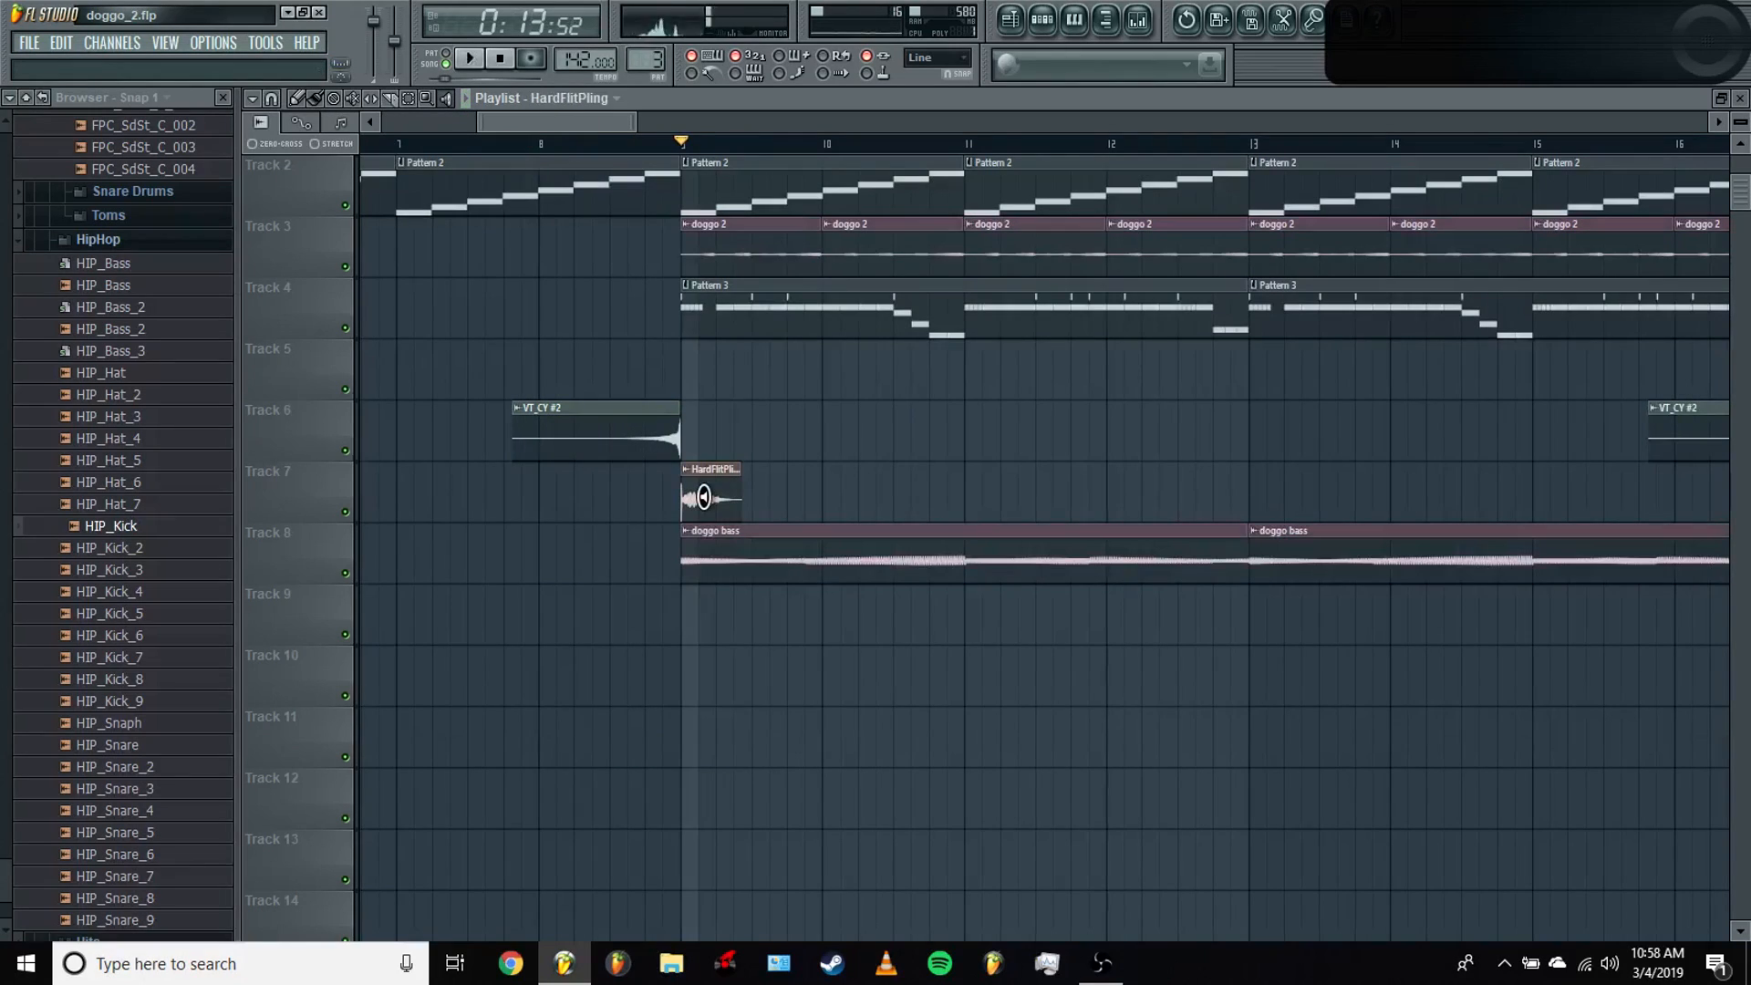
pyautogui.rightClick(348, 513)
pyautogui.press('space')
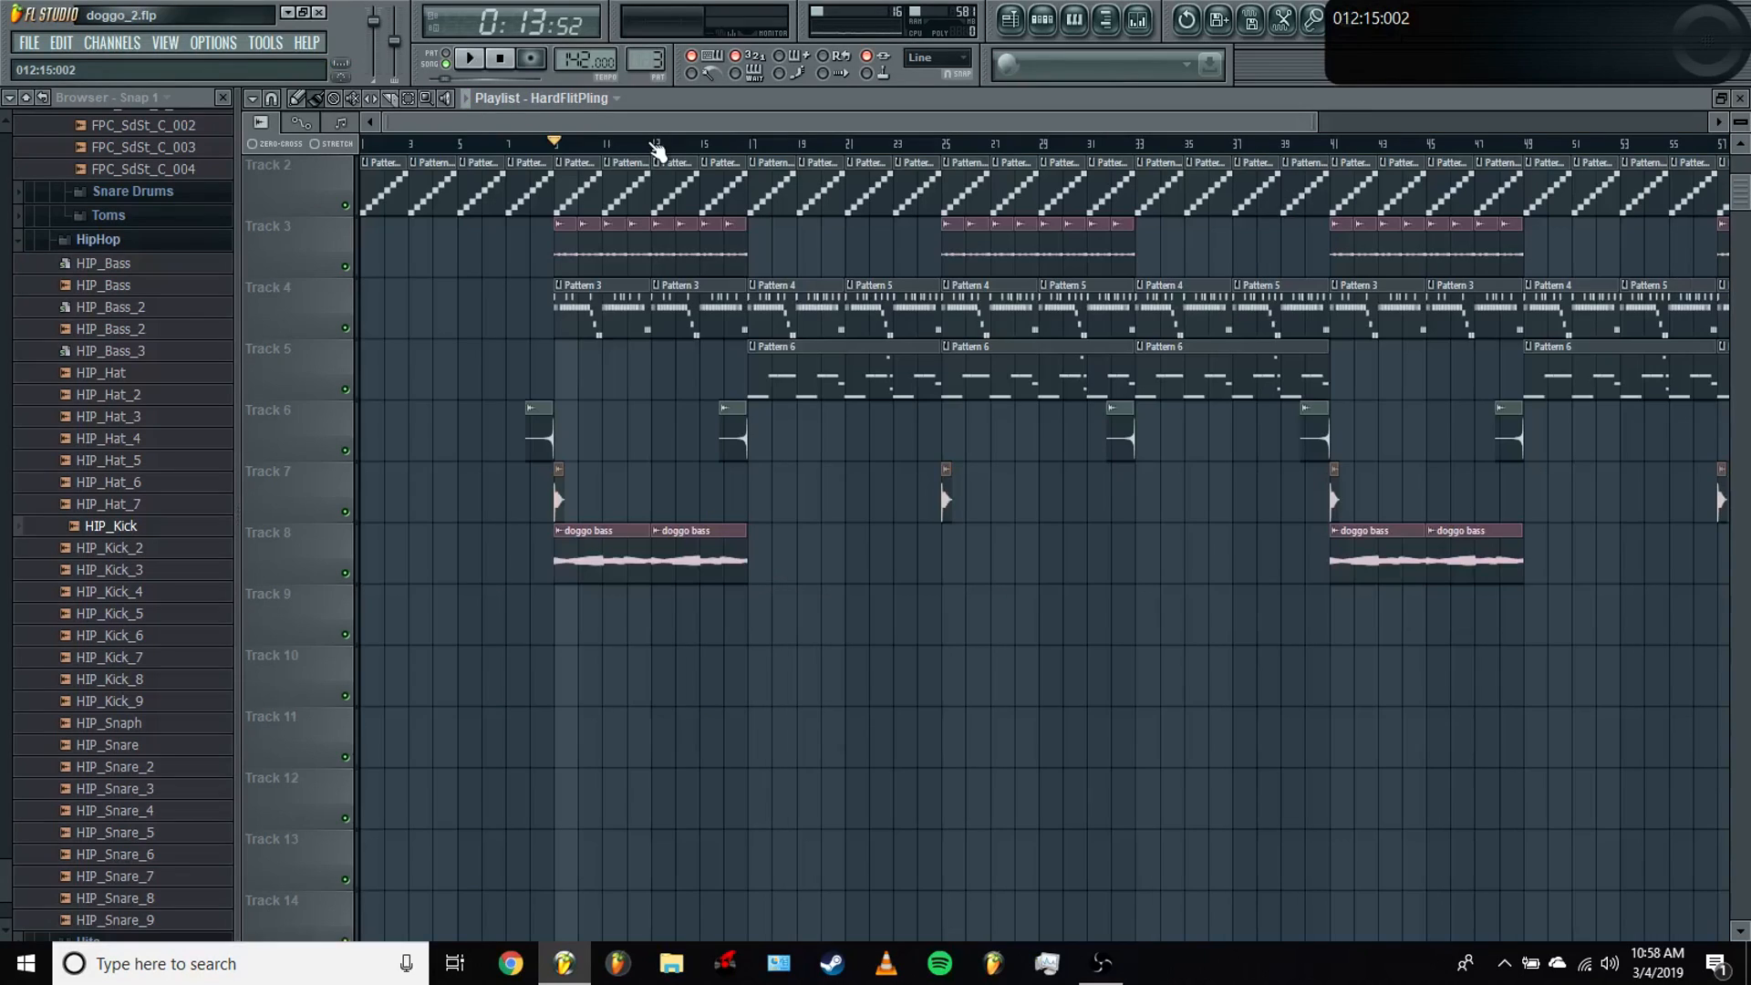